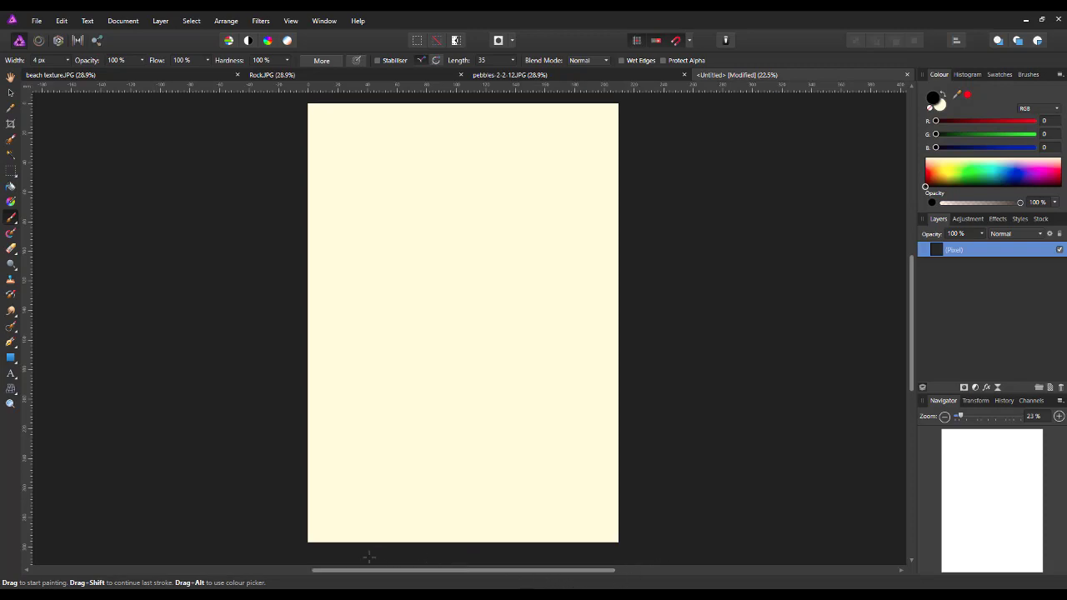
Bring up the Spoon Graphics texture-resources tutorial in Edge and scroll through it and back to the top
left_click(265, 584)
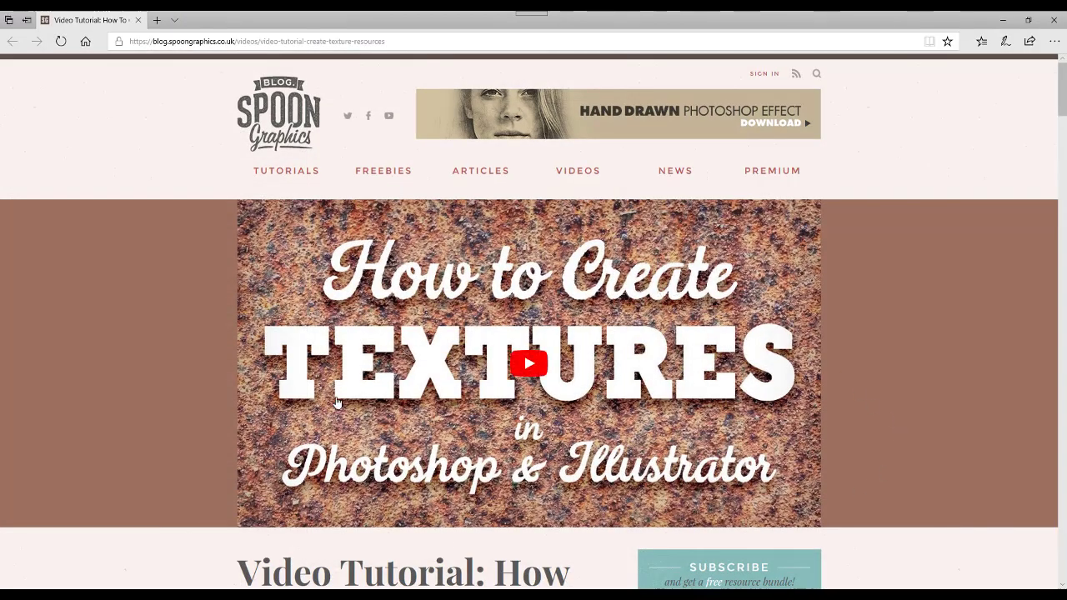
scroll(334, 410, "down", 1)
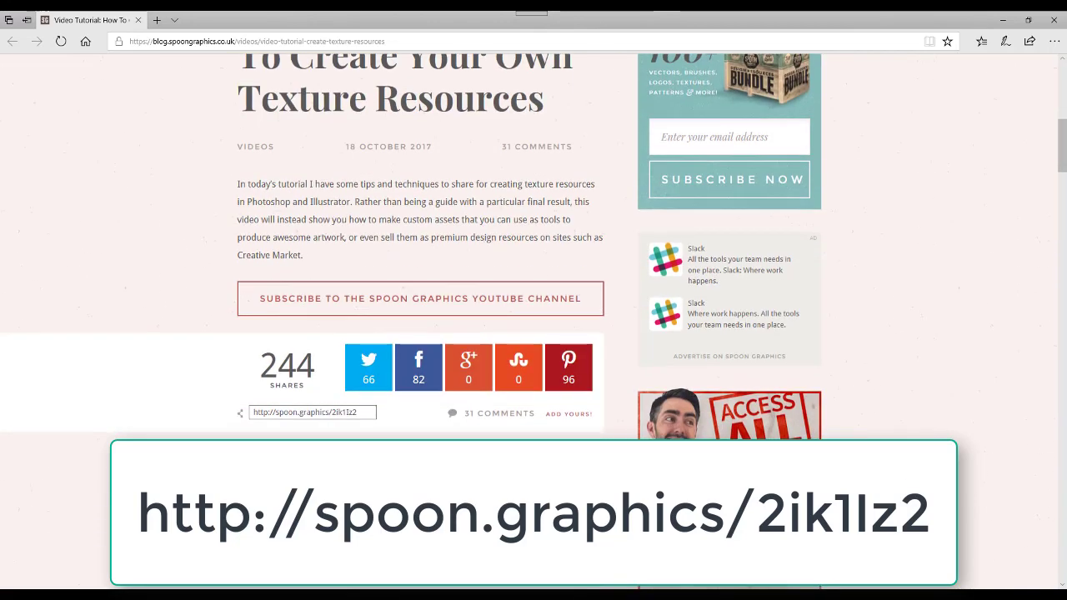
scroll(521, 369, "up", 6)
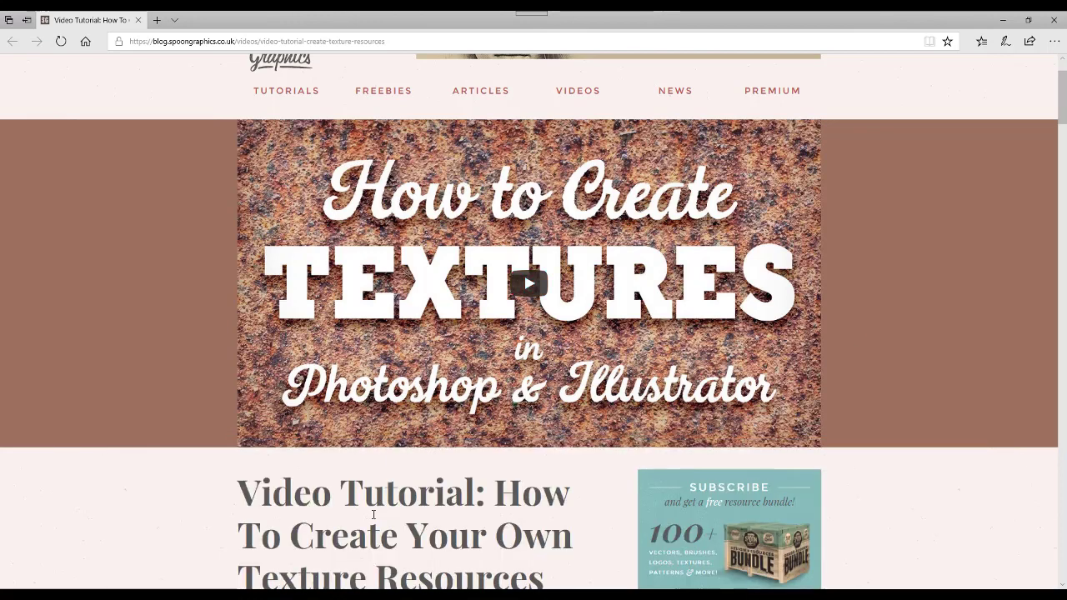
mouse_move(367, 595)
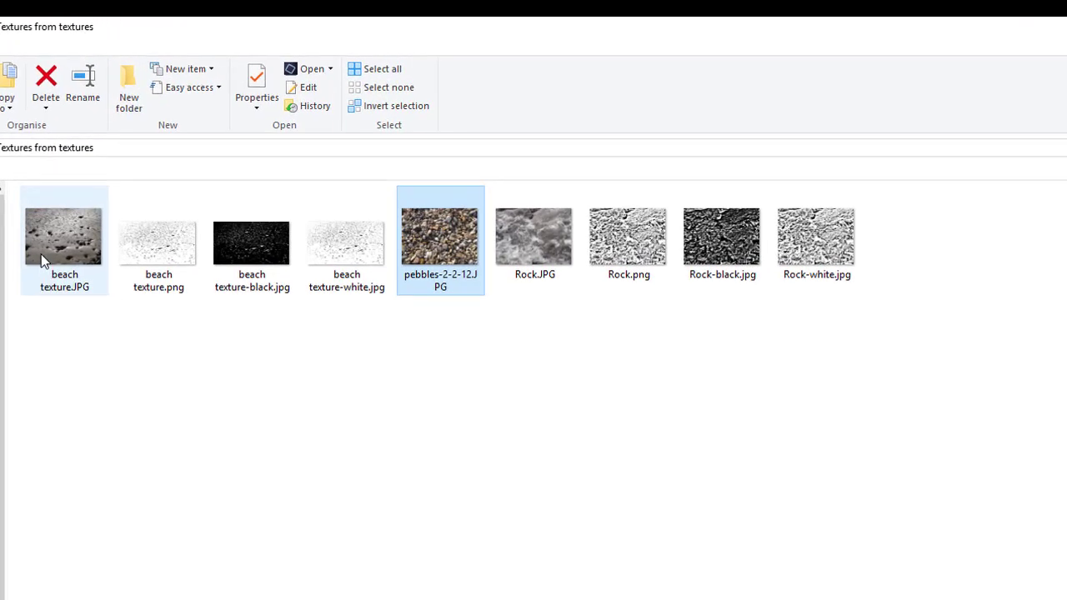
mouse_move(40, 262)
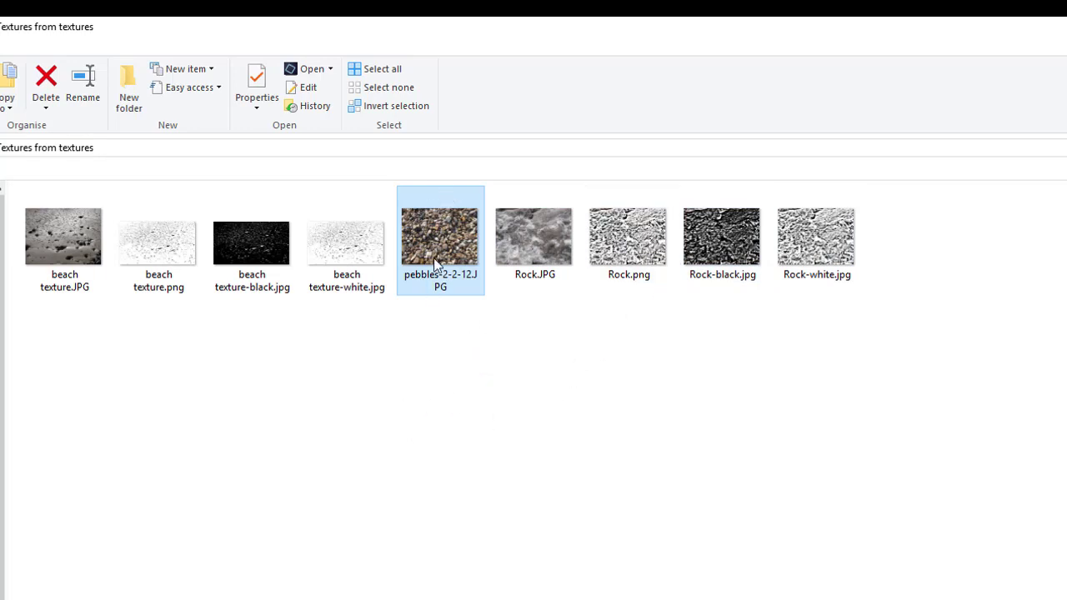
mouse_move(440, 266)
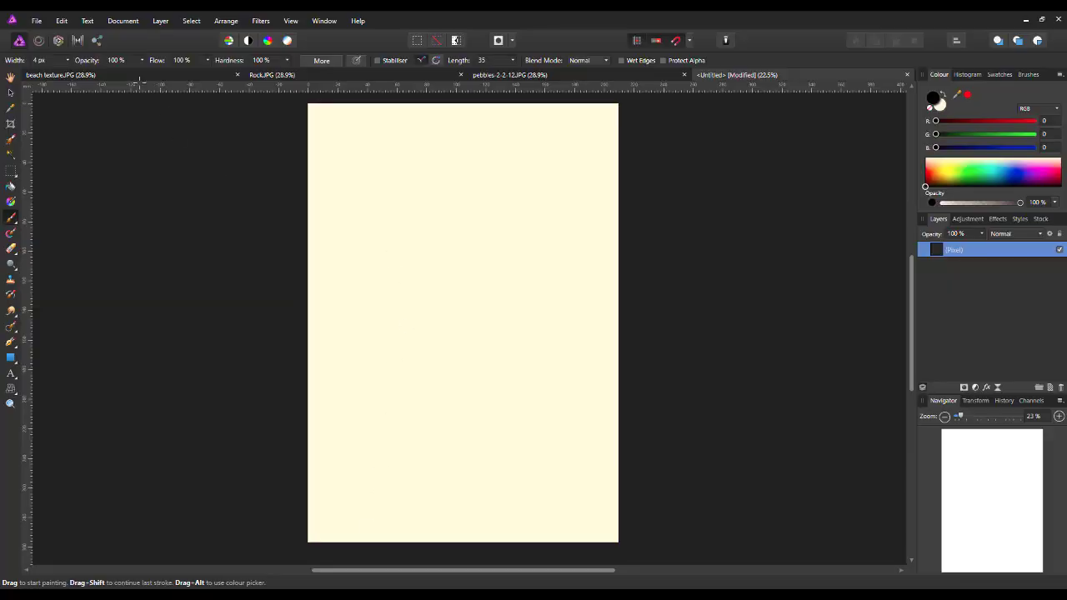
left_click(135, 79)
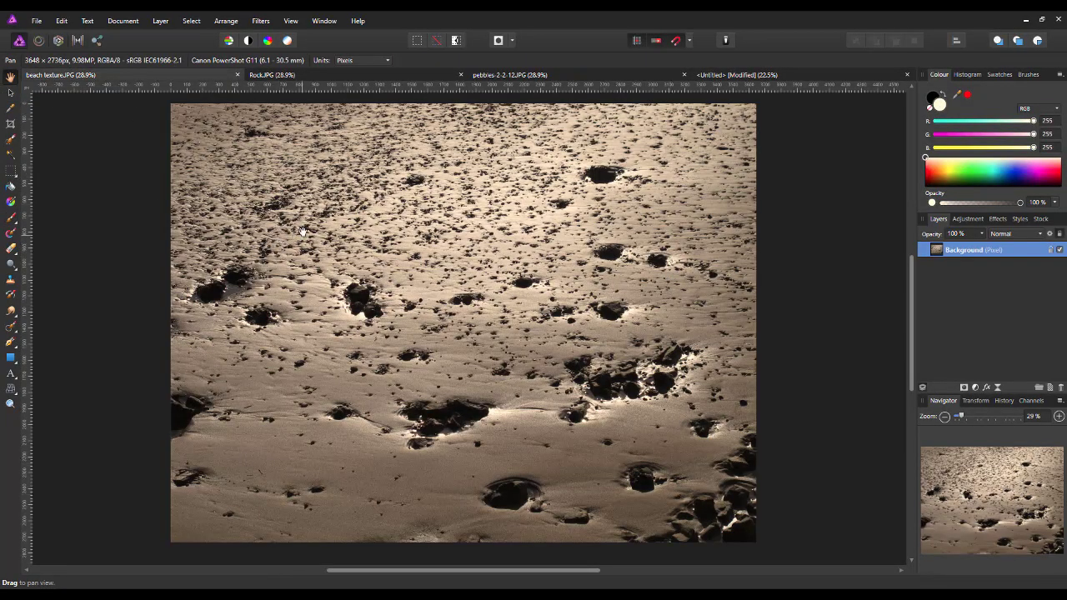
left_click(357, 79)
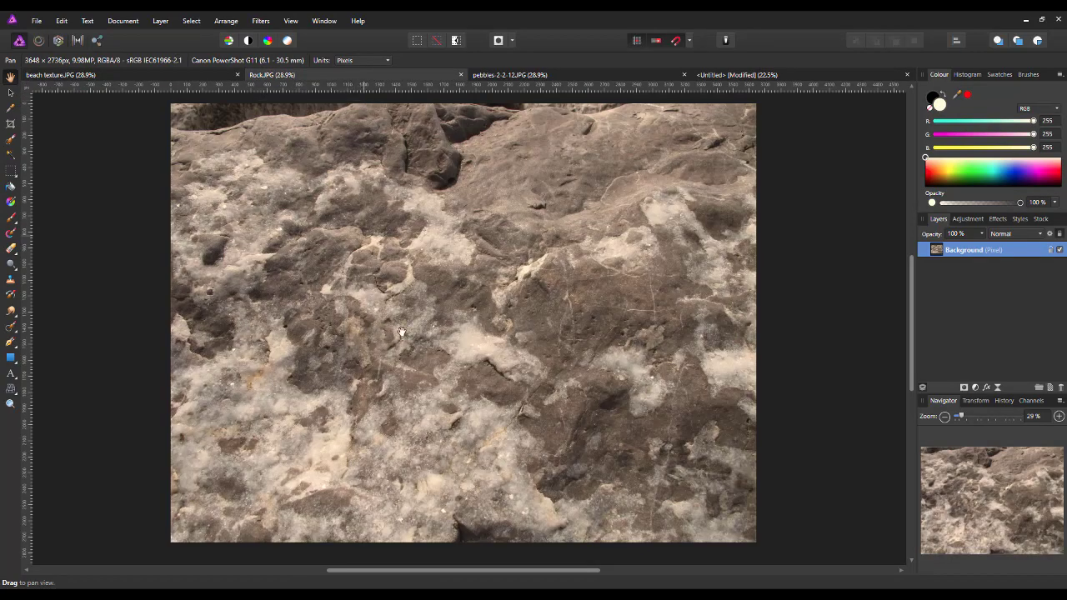
left_click(572, 75)
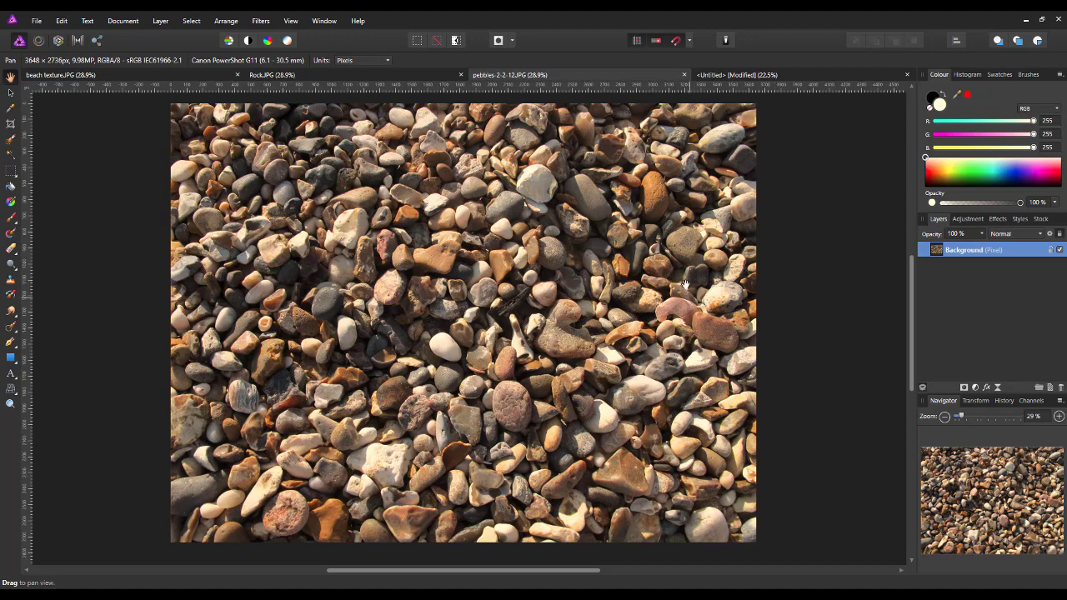
left_click(783, 75)
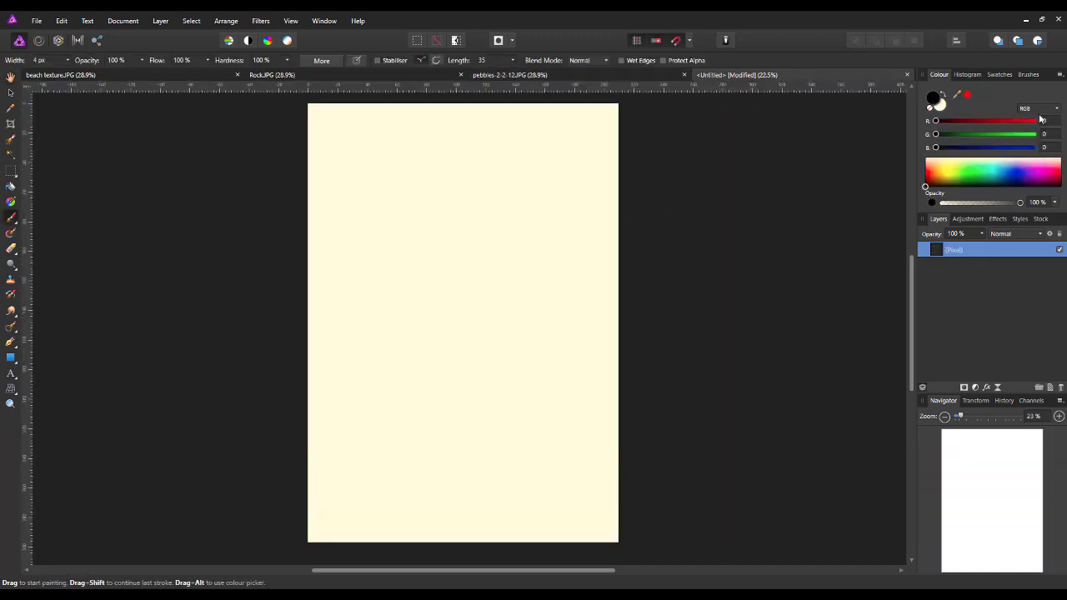
Pick the cream rock brush from Carls Texture Brushes and stamp rock texture near the page top
left_click(1036, 76)
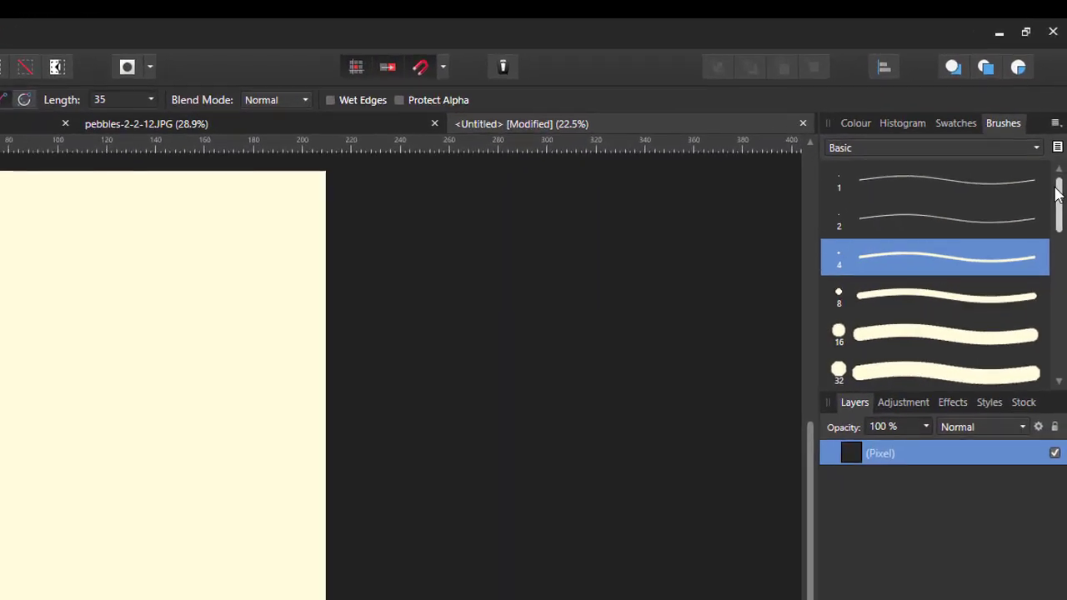
left_click(1052, 89)
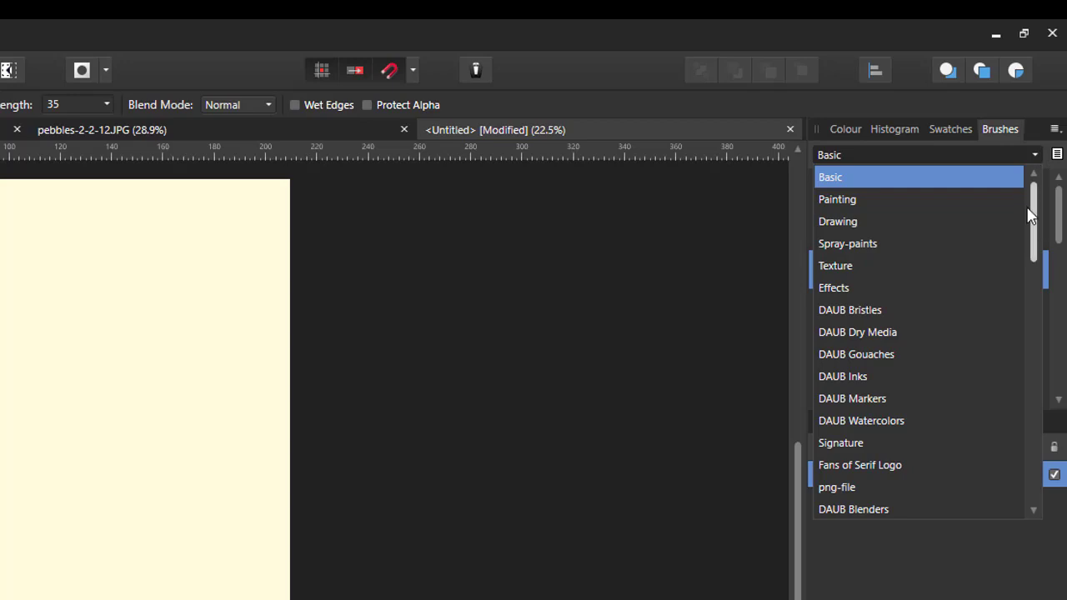
mouse_move(1034, 202)
left_mouse_down()
mouse_move(1039, 445)
mouse_move(958, 487)
left_mouse_up()
left_click(885, 491)
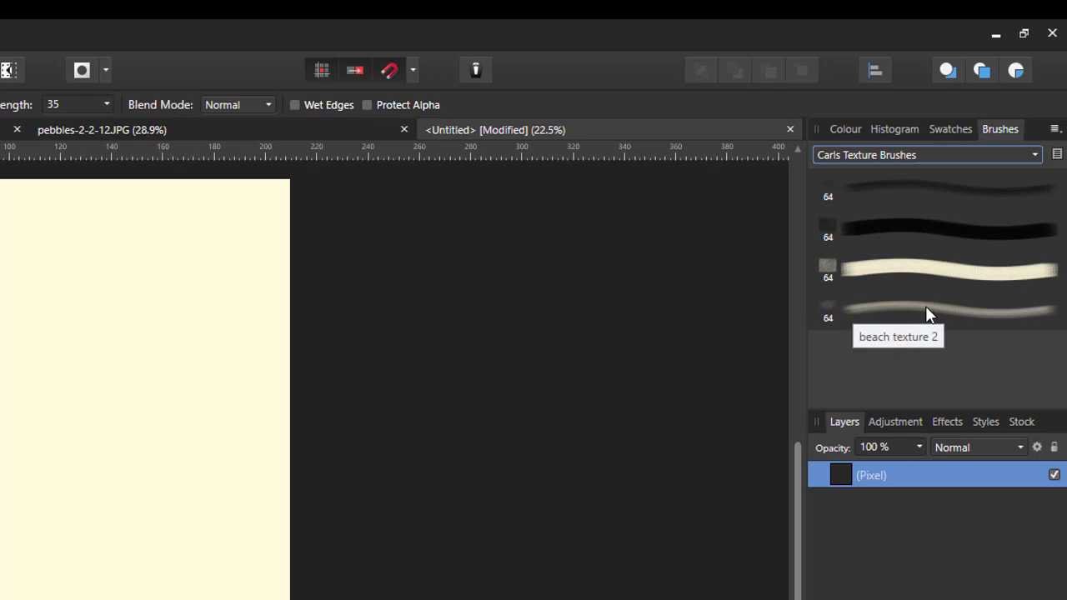
left_click(888, 268)
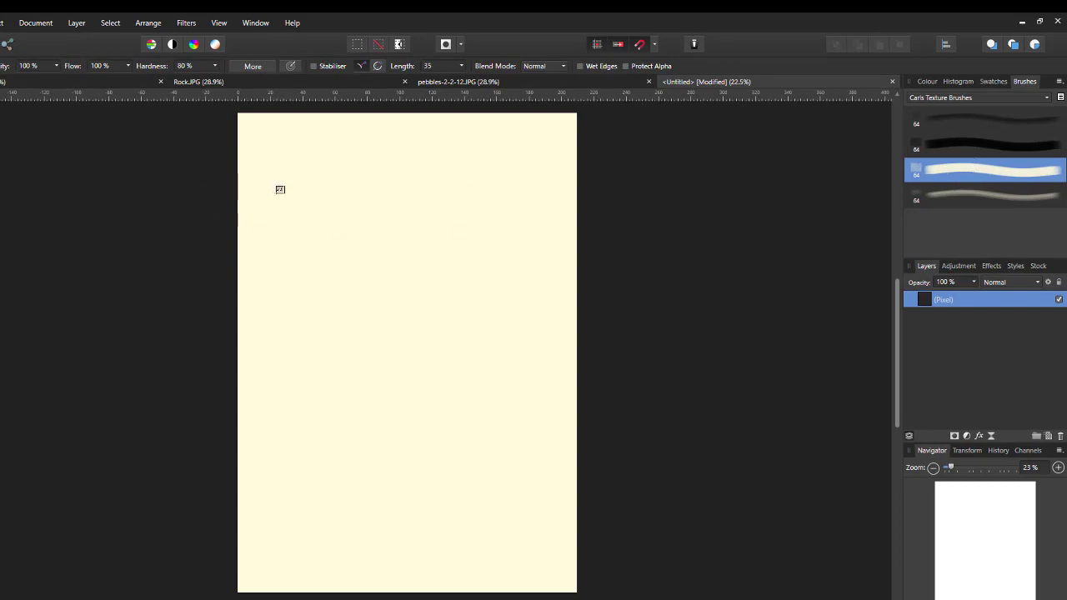
mouse_move(279, 190)
left_mouse_down()
mouse_move(324, 183)
mouse_move(390, 208)
mouse_move(380, 204)
left_mouse_up()
left_click(422, 538)
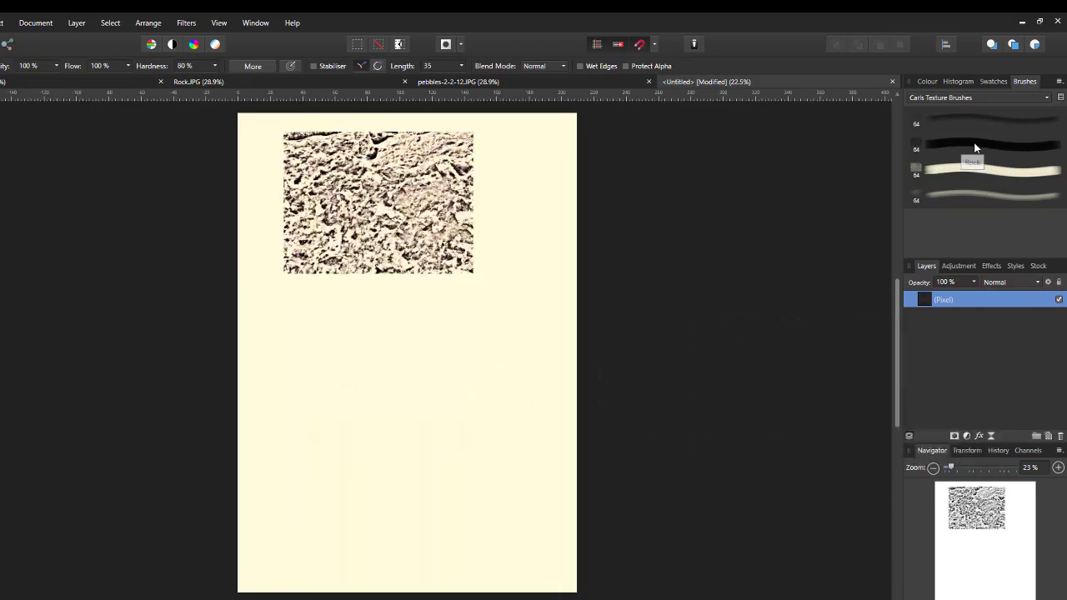
Paint beach texture 2 across the lower half of the page
left_click(978, 195)
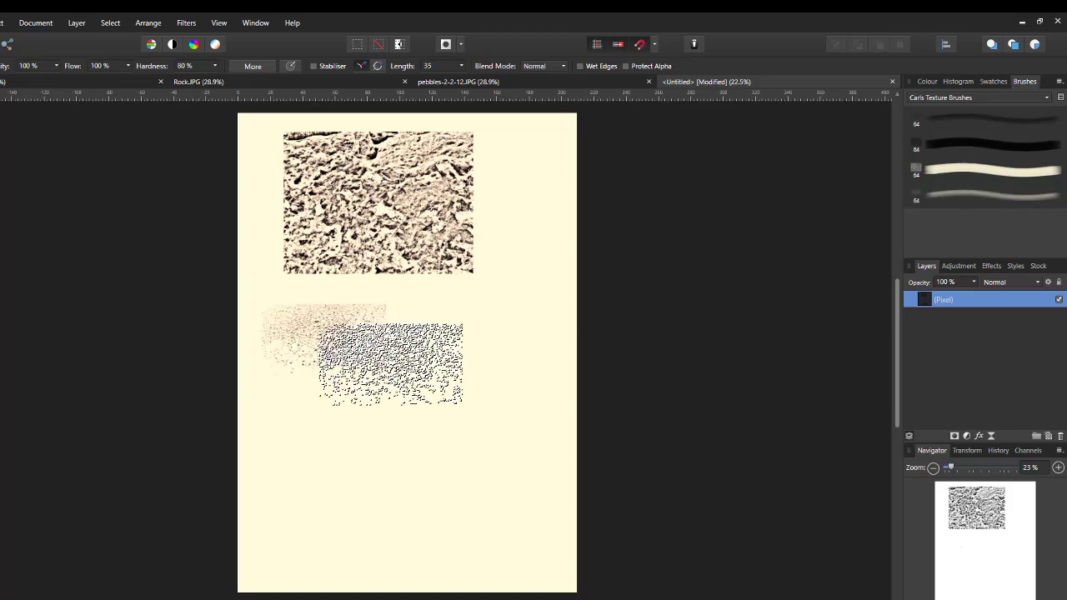
mouse_move(399, 356)
left_mouse_down()
mouse_move(436, 358)
mouse_move(334, 371)
mouse_move(492, 383)
mouse_move(467, 384)
left_mouse_up()
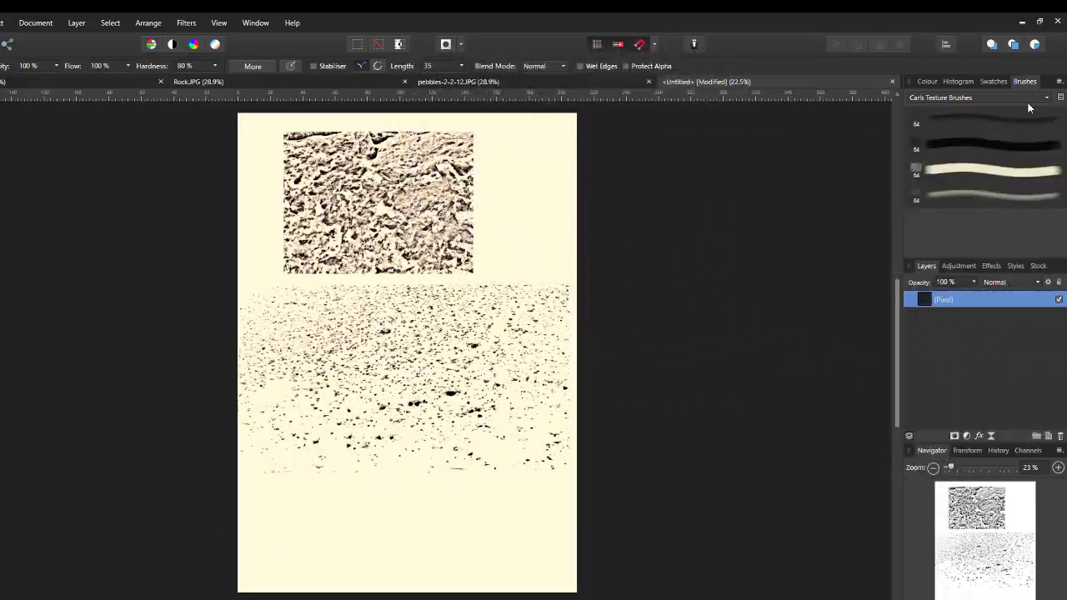
left_click(926, 82)
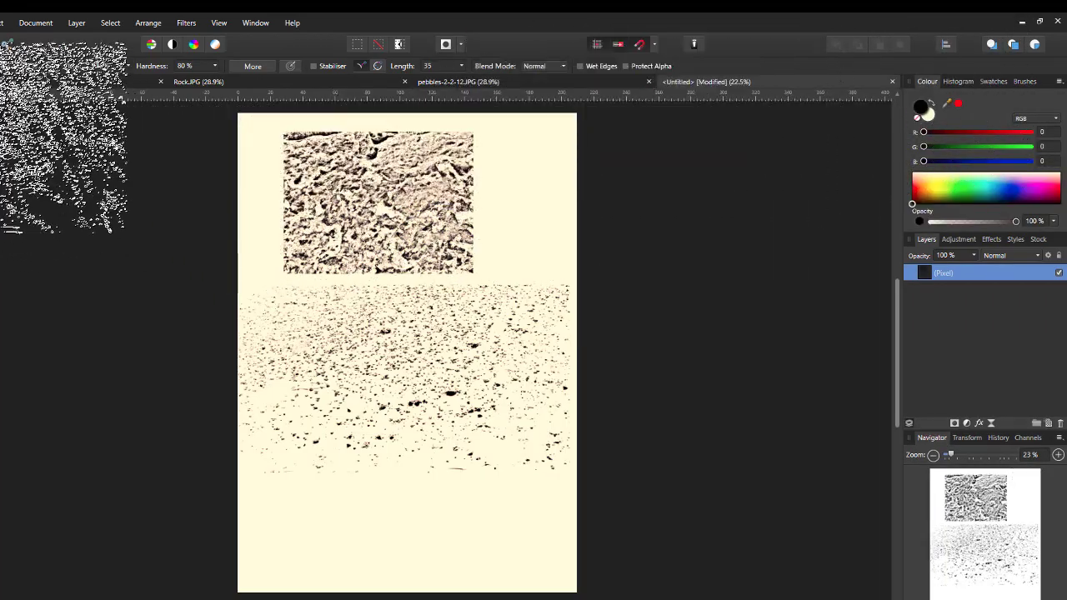
Switch to the Move tool and bring up the pebbles-2-2-12.JPG document
key("v")
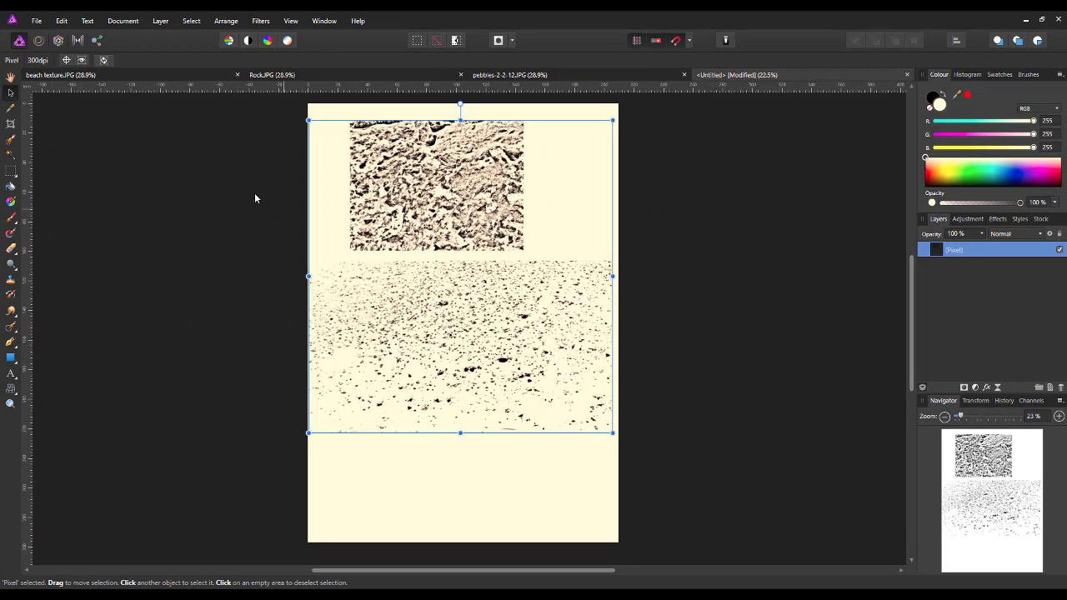
left_click(581, 75)
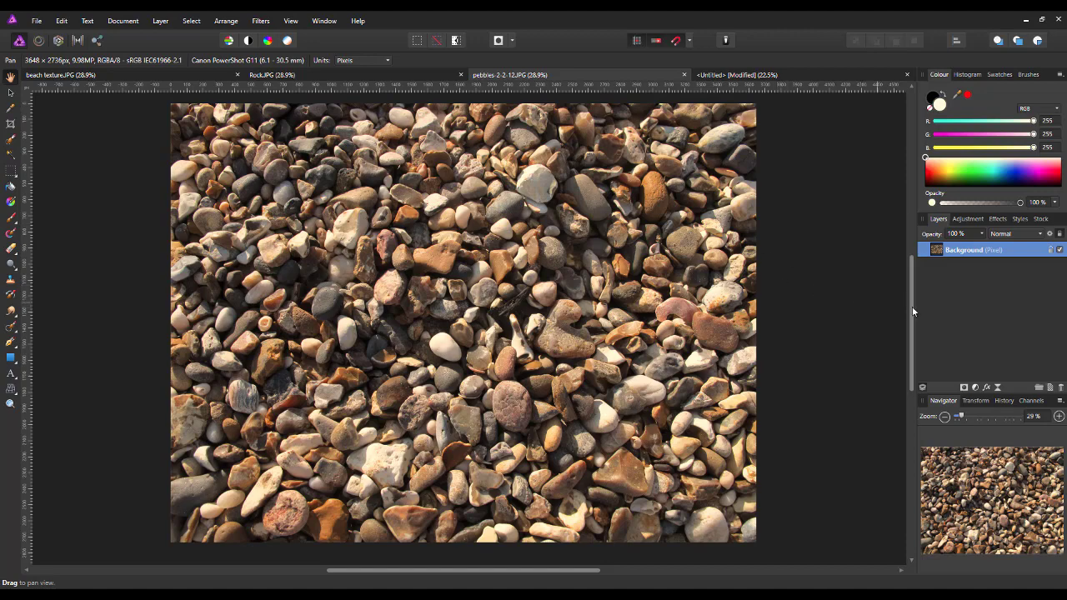
Make two copies of the Background layer and hide the top copy
right_click(977, 251)
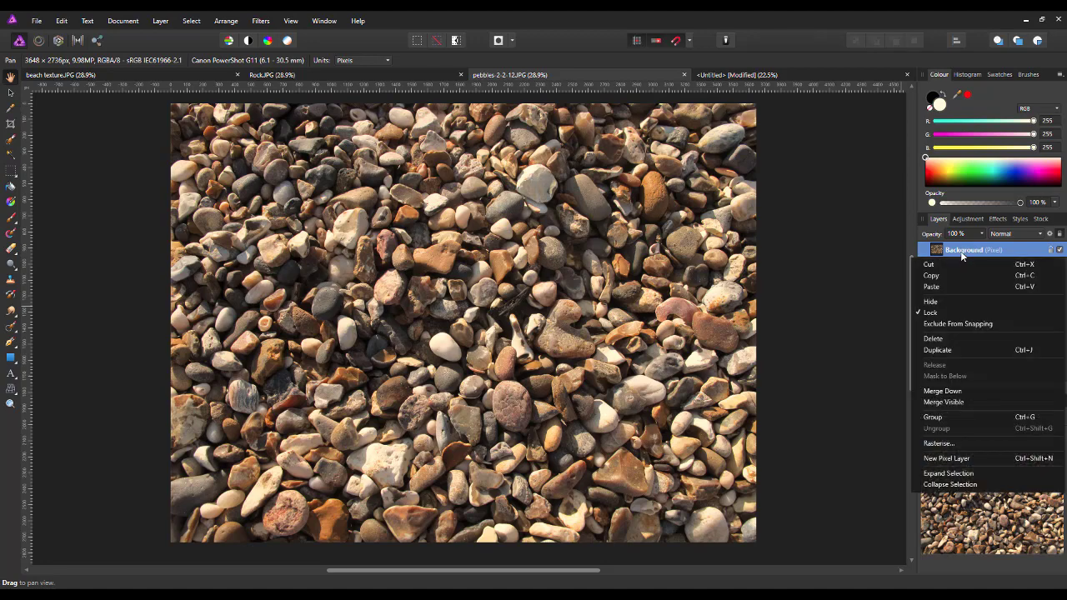
left_click(1028, 351)
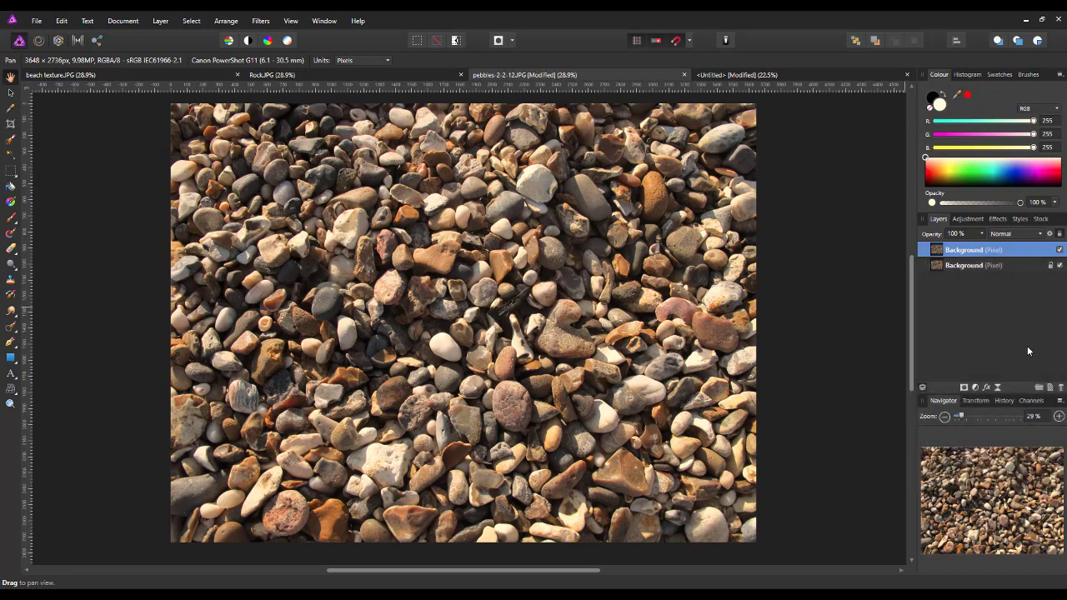
key("ctrl+j")
left_click(1060, 250)
left_click(1059, 250)
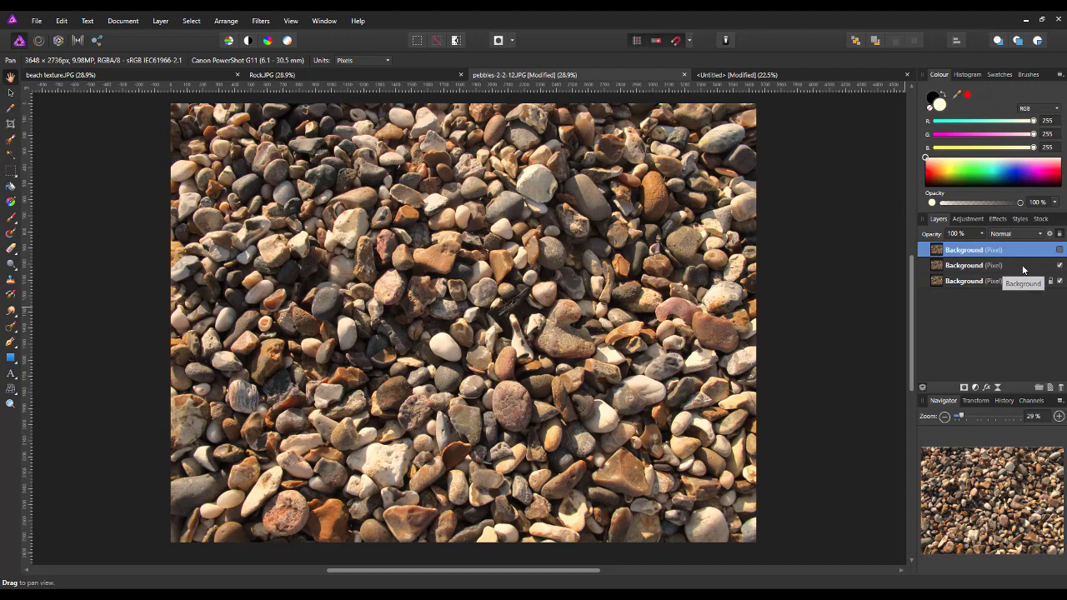
Apply Blur > Average to the middle copy, then make the top pebble copy visible again
left_click(1023, 266)
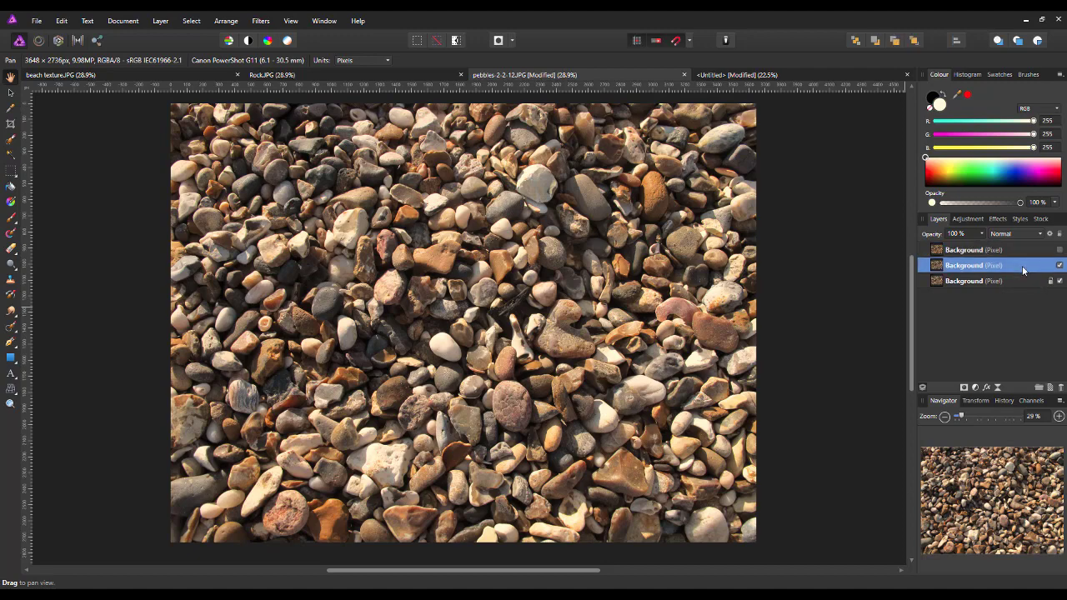
left_click(261, 21)
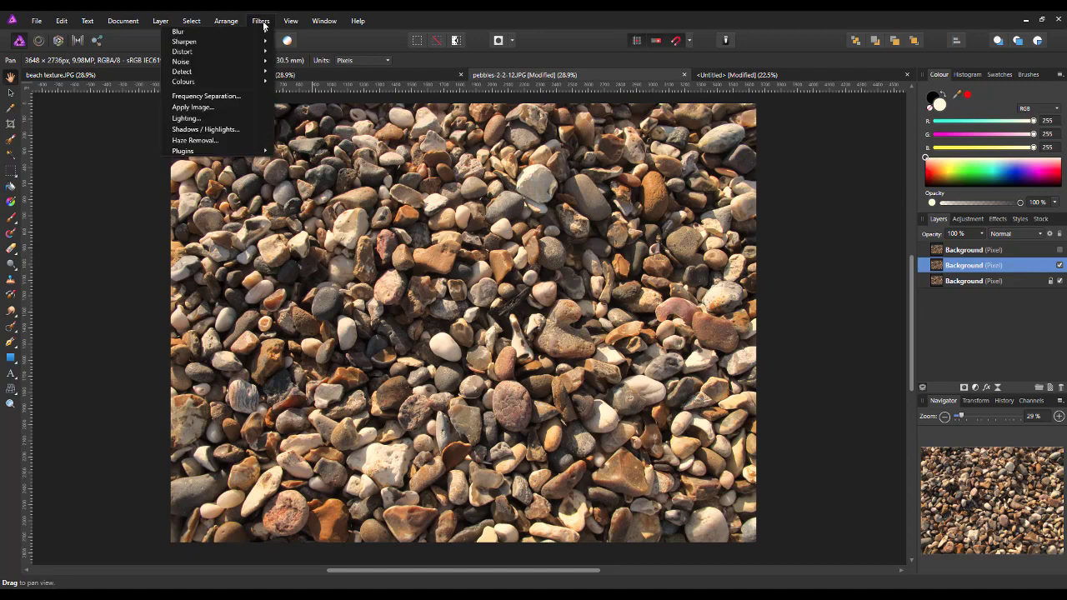
mouse_move(260, 33)
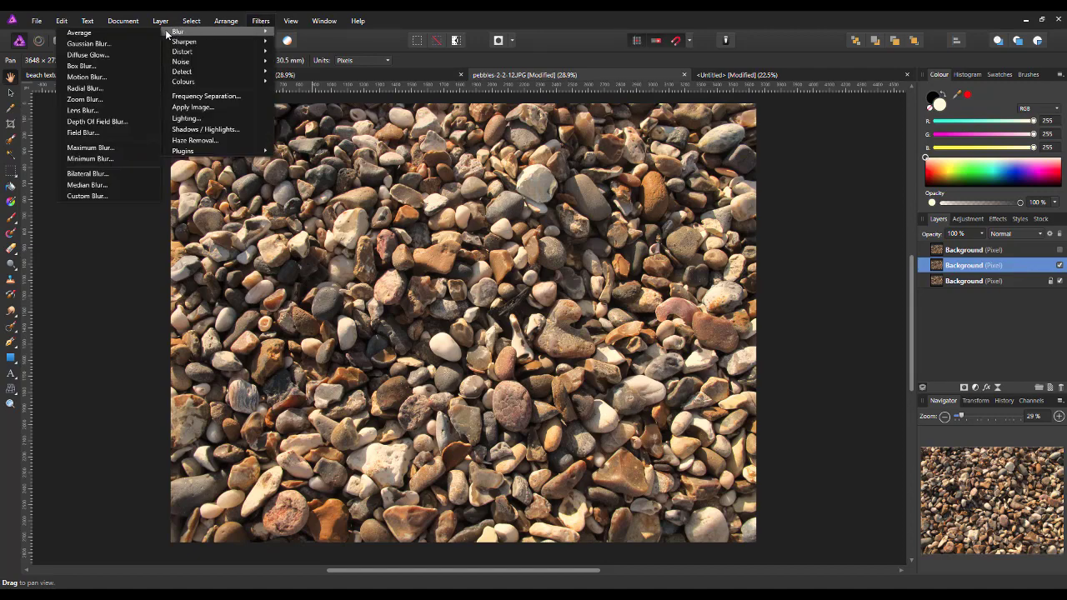
left_click(79, 33)
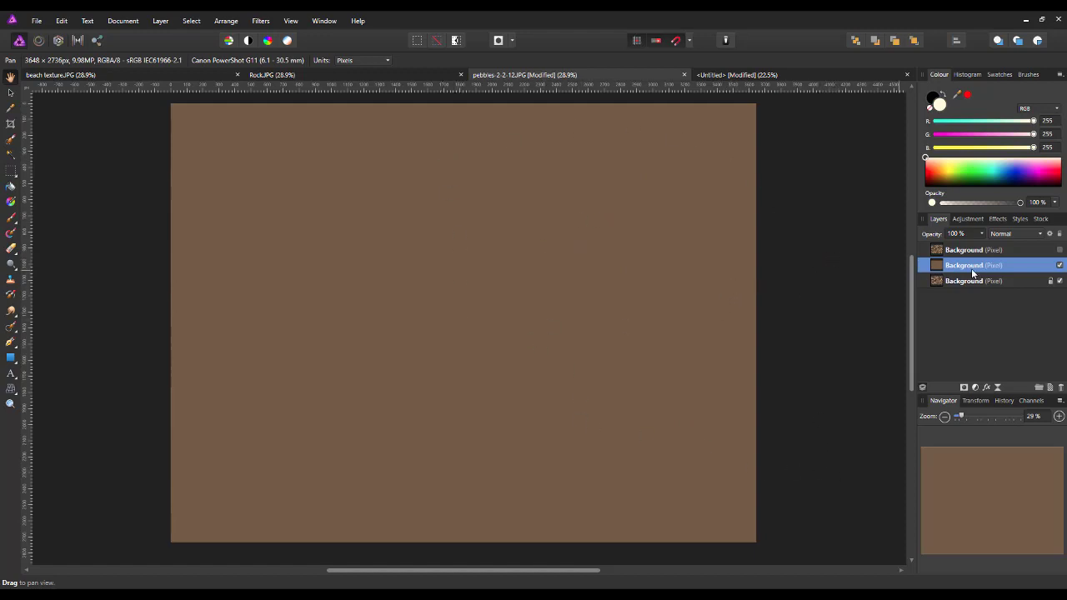
left_click(1040, 253)
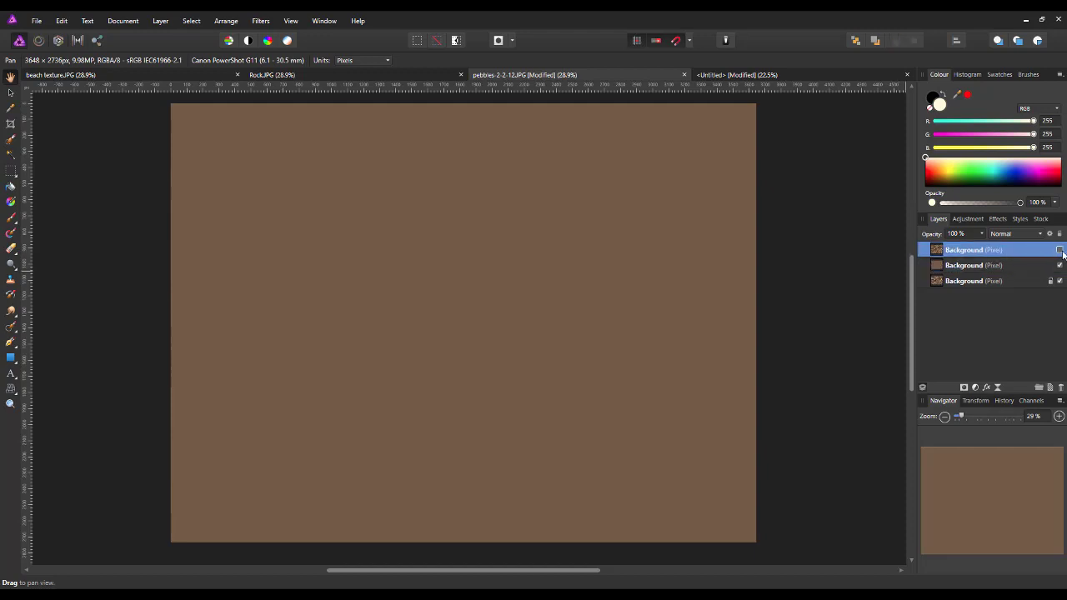
left_click(1060, 250)
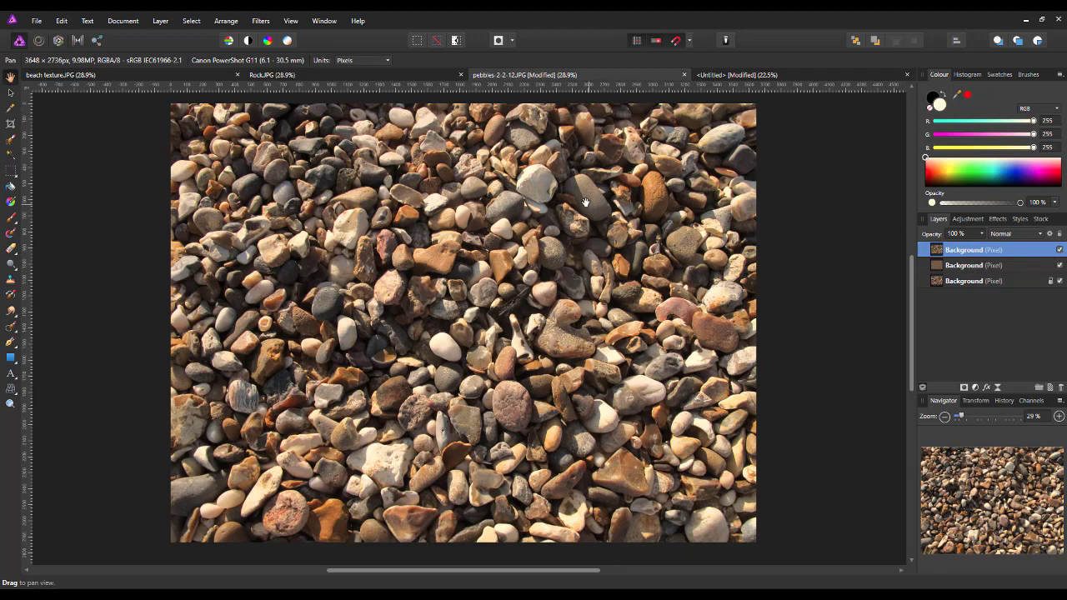
Apply a Monochrome High Pass filter at a 19.1 px radius to the top pebble layer
left_click(262, 23)
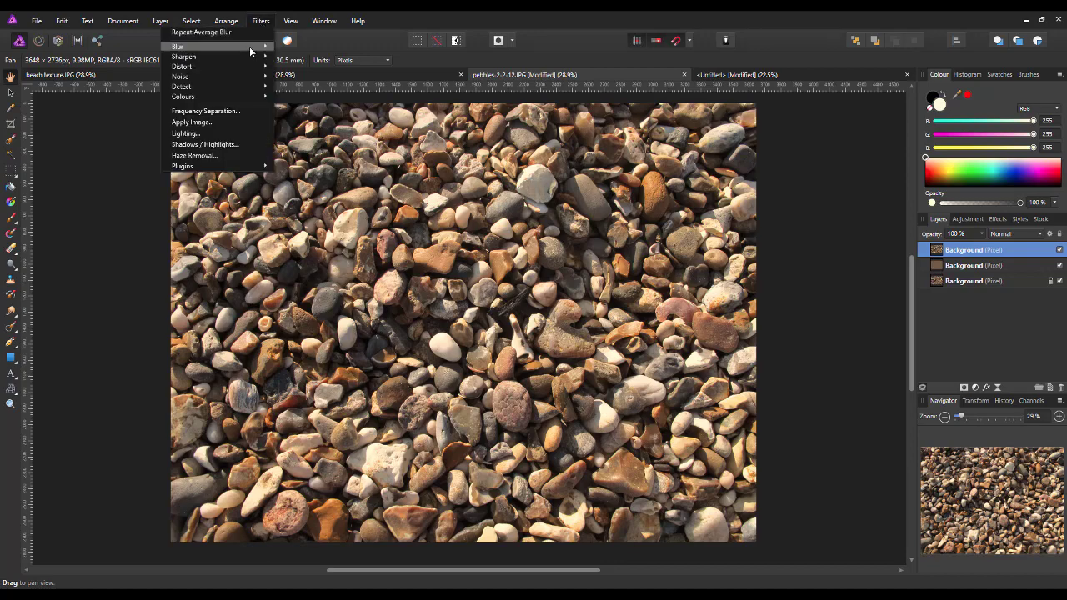
mouse_move(248, 58)
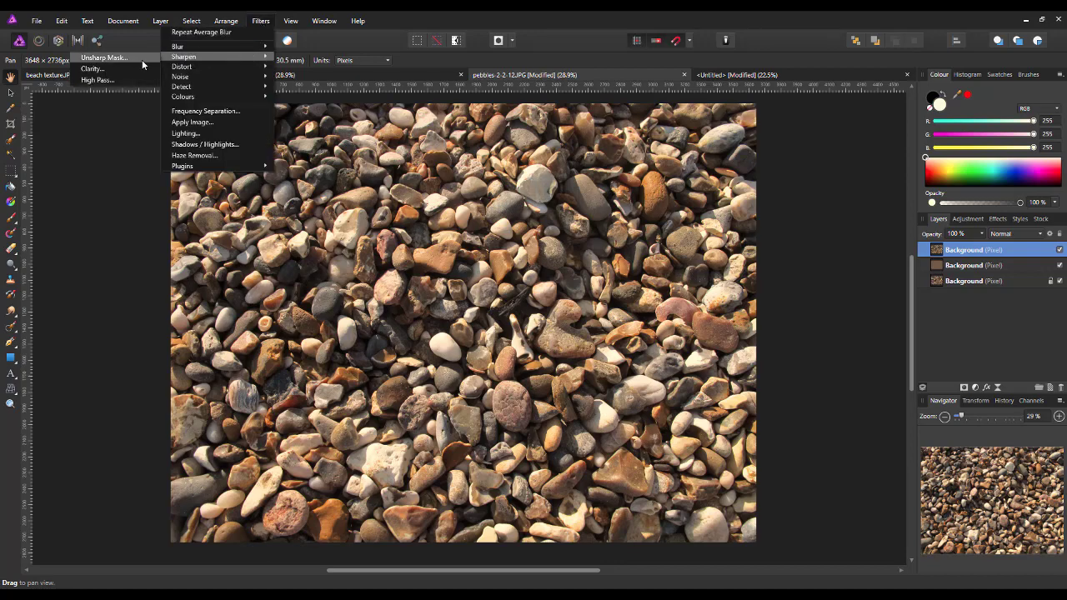
left_click(119, 81)
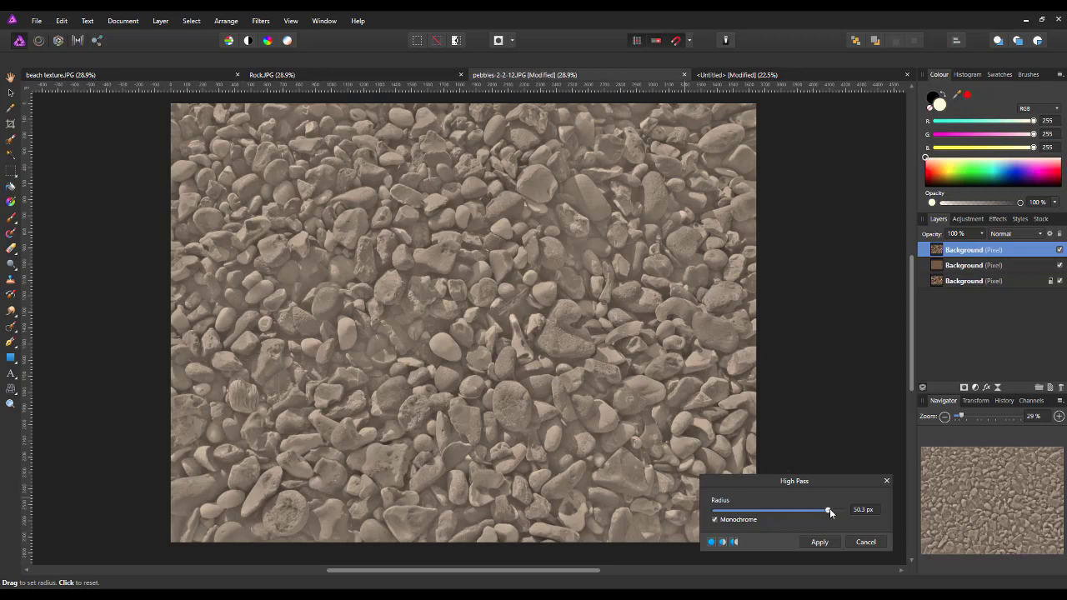
left_click_drag(830, 513, 783, 512)
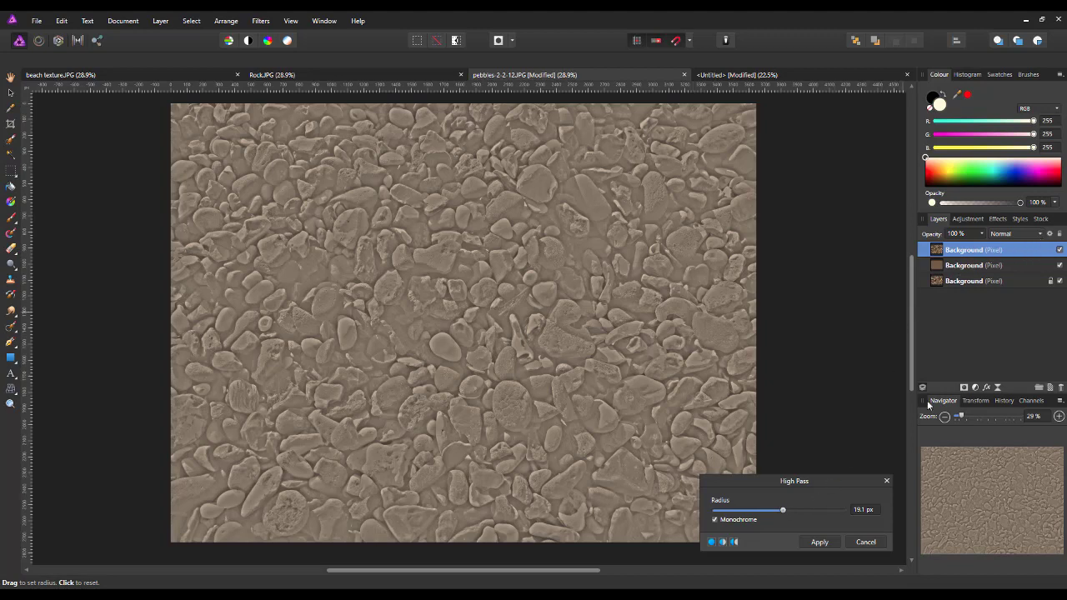
left_click(824, 543)
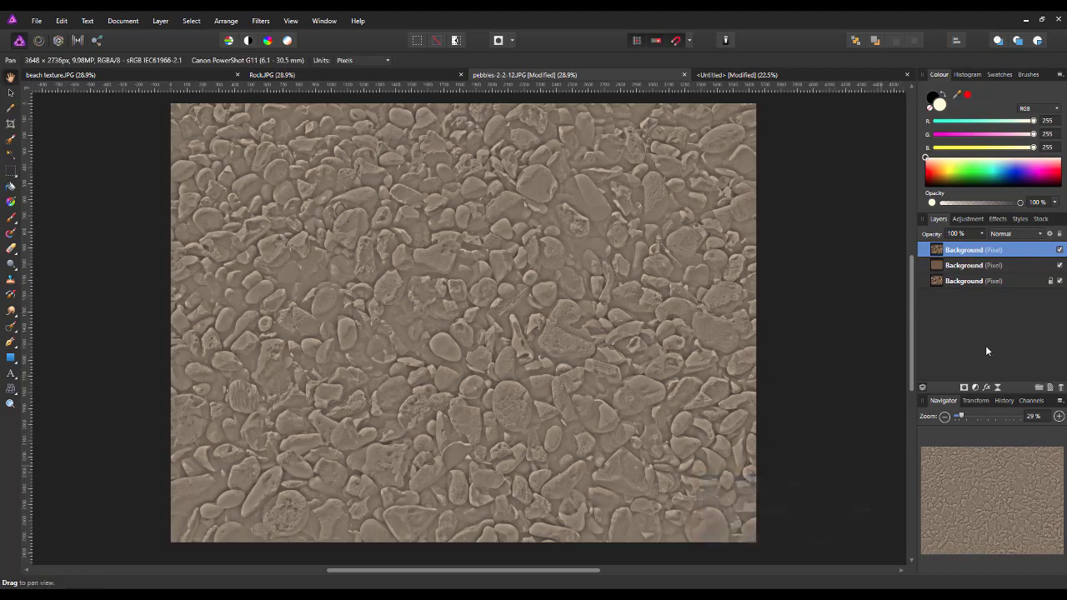
Set the top High Pass pebble layer's blend mode to Linear Light
left_click(1040, 234)
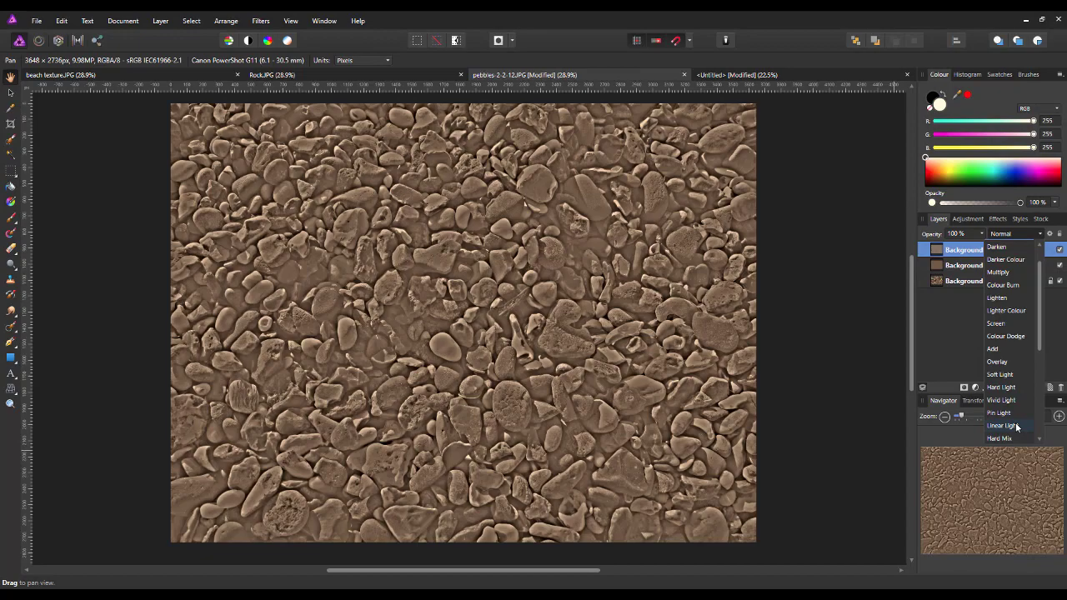
left_click(1018, 427)
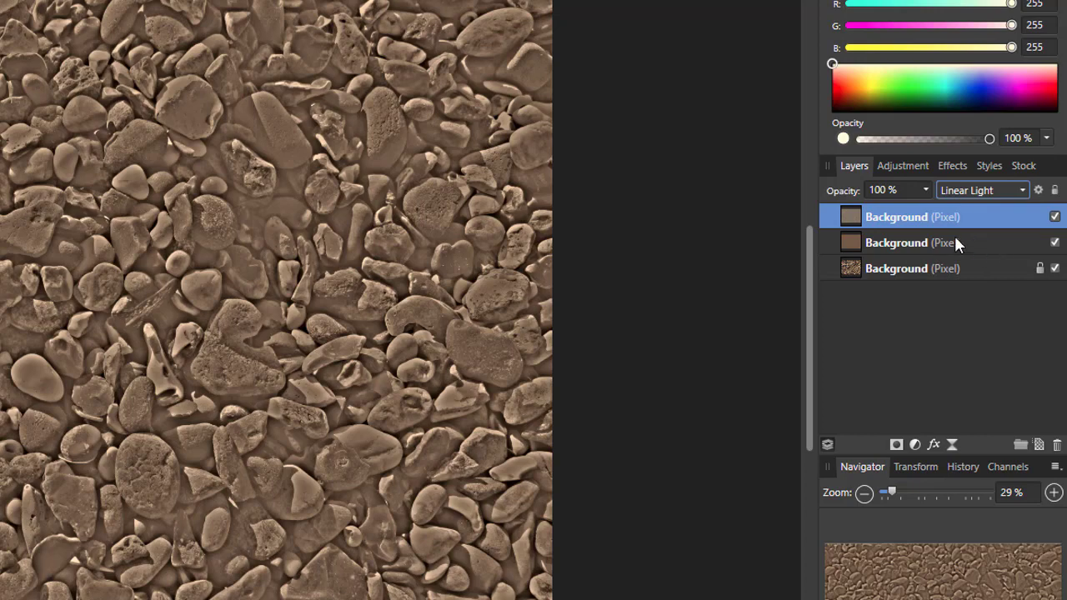
Select the high-pass and brown average layers together and group them
left_click(1003, 241, "shift")
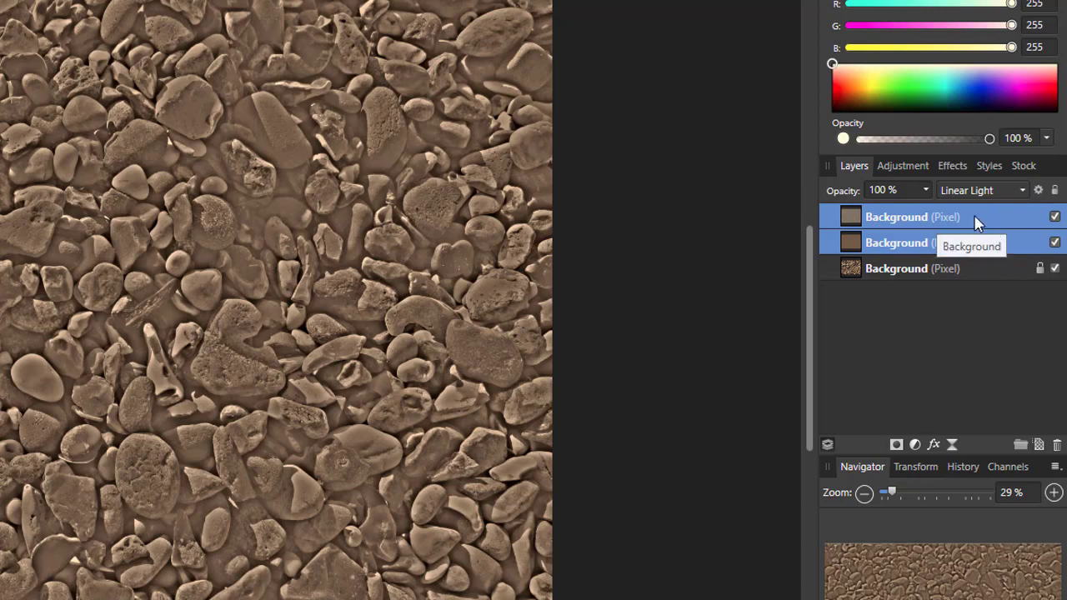
right_click(971, 220)
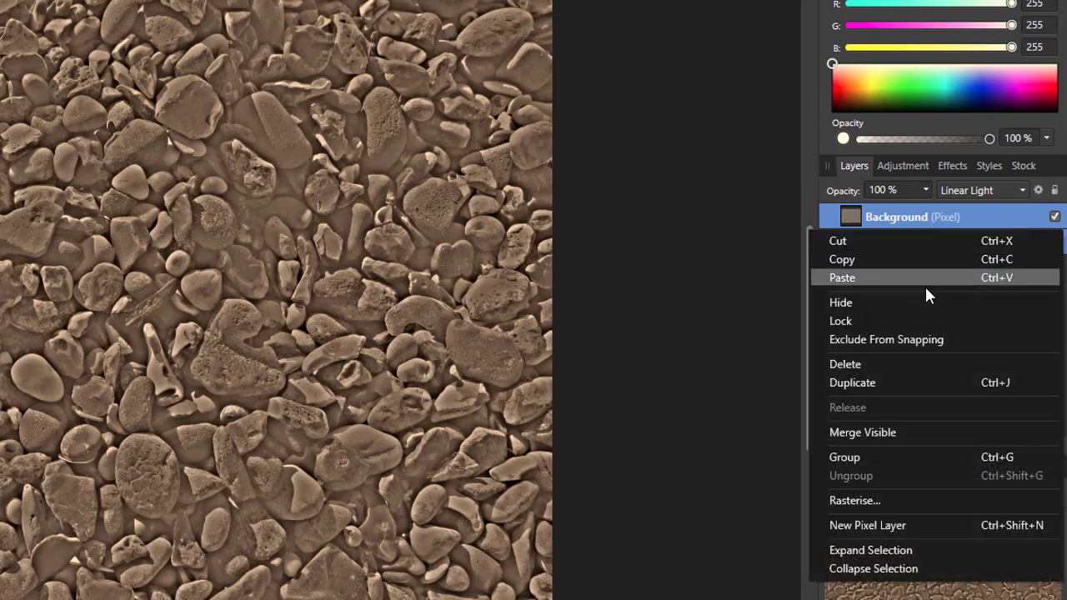
left_click(886, 459)
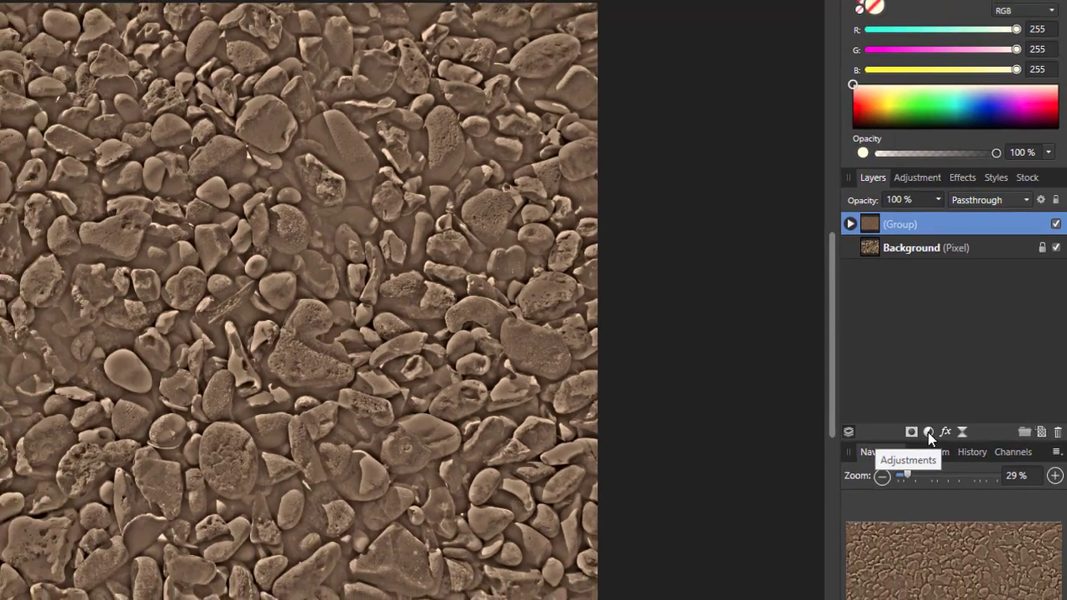
Add a Levels adjustment with black level 40%, white level 47% and gamma 0.112
left_click(915, 444)
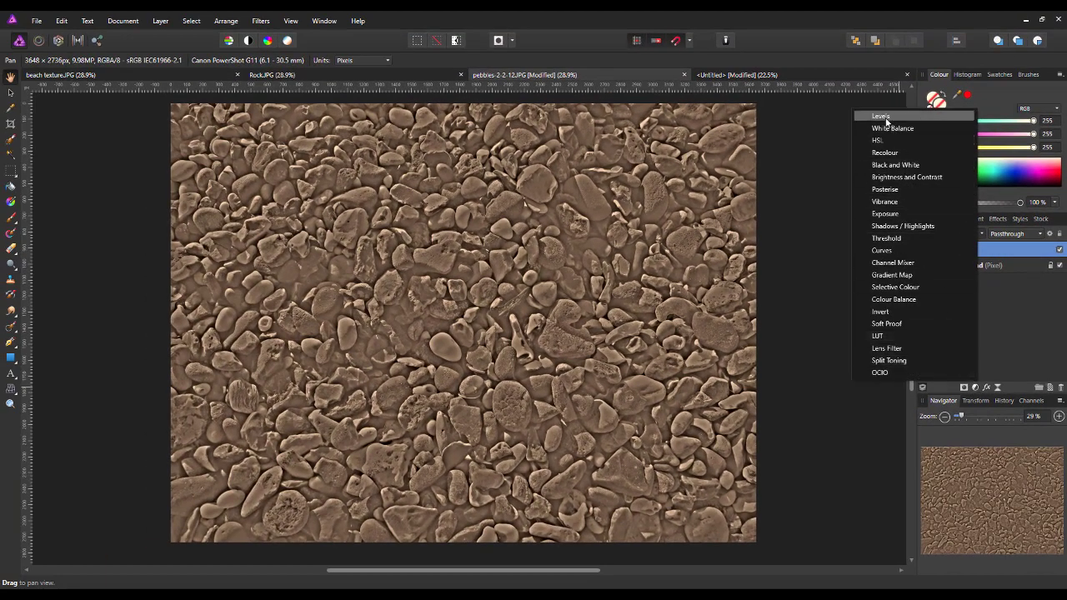
left_click(883, 116)
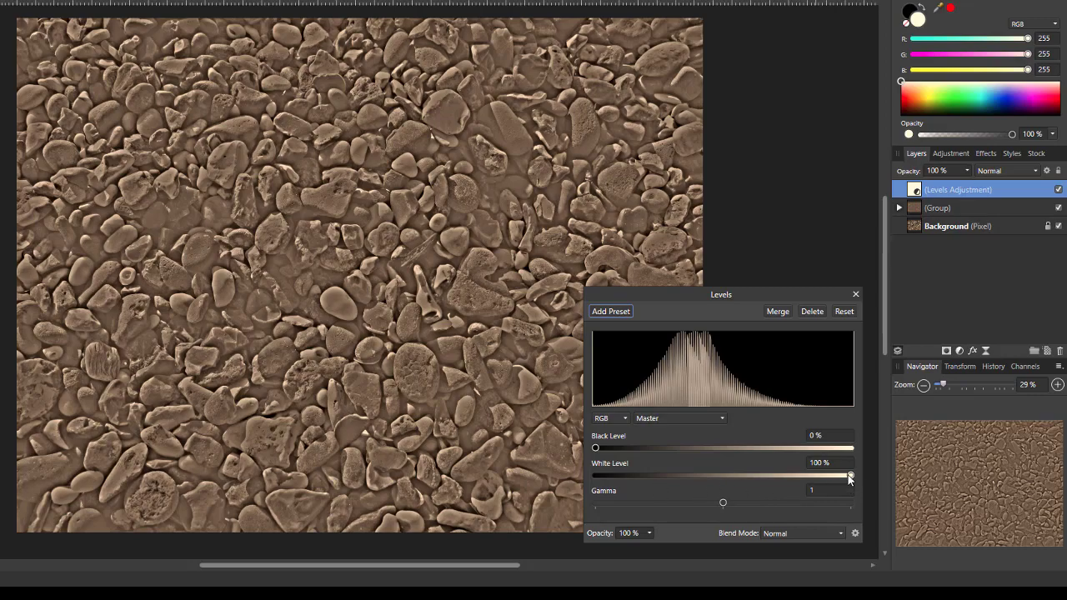
left_click_drag(851, 476, 715, 476)
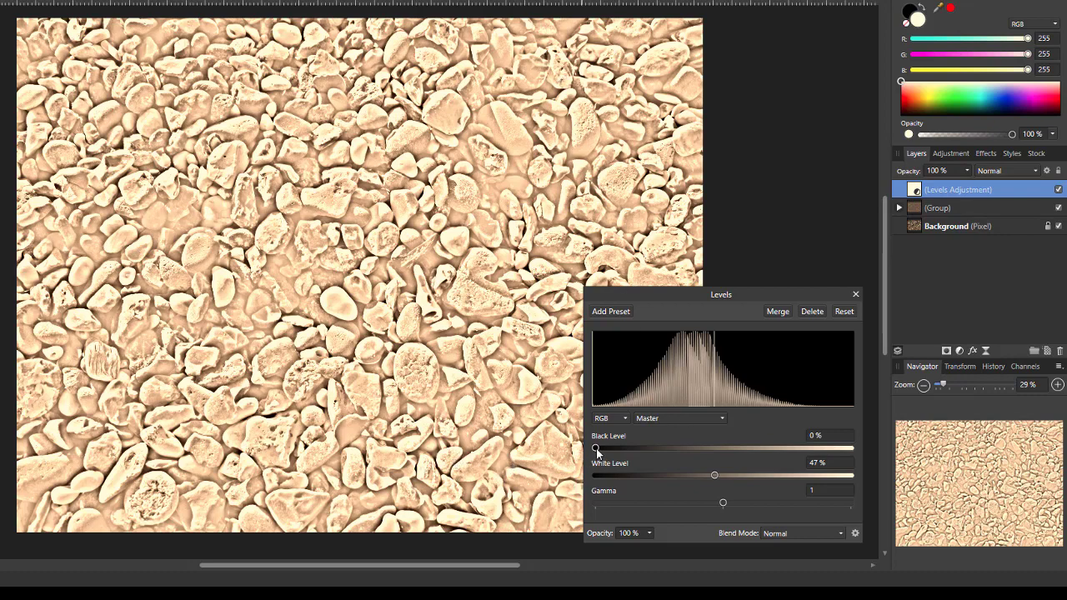
left_click_drag(596, 450, 697, 444)
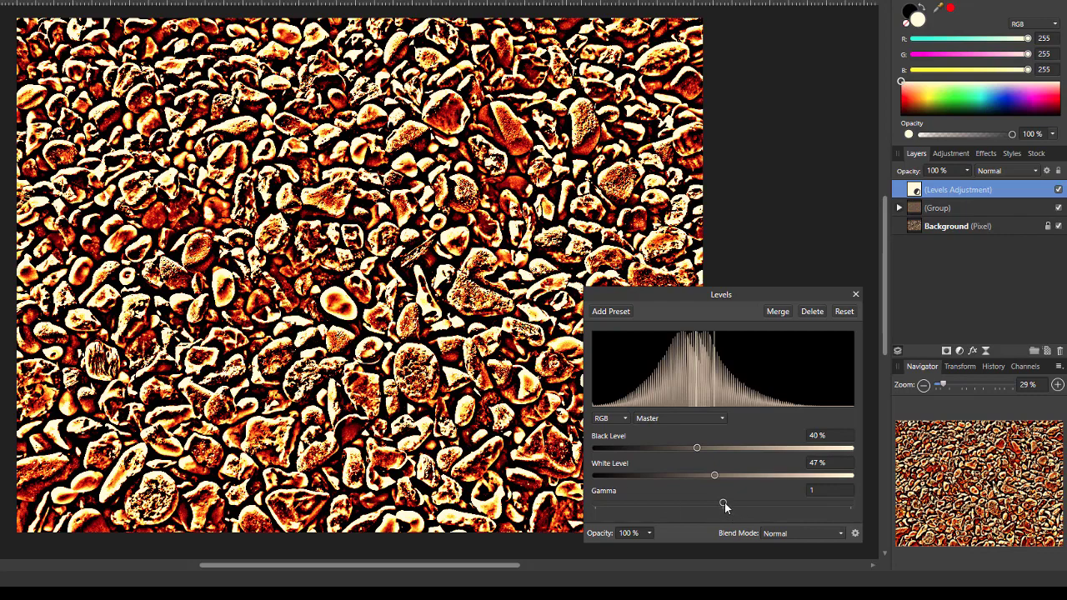
left_click_drag(723, 505, 611, 506)
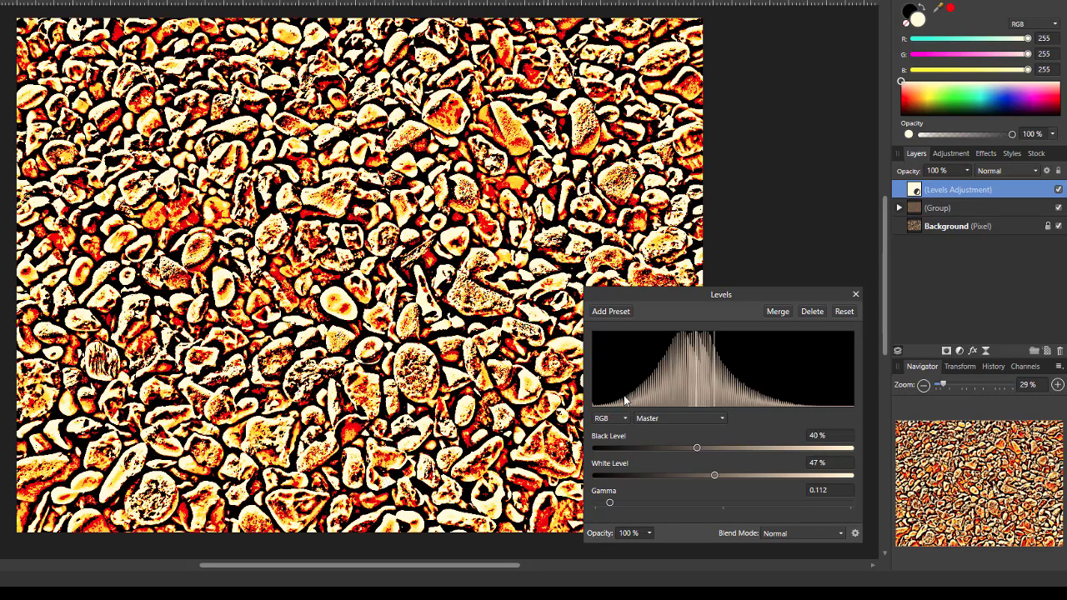
Dismiss the Levels settings and nest the Levels adjustment inside the pebble Group
left_click(856, 295)
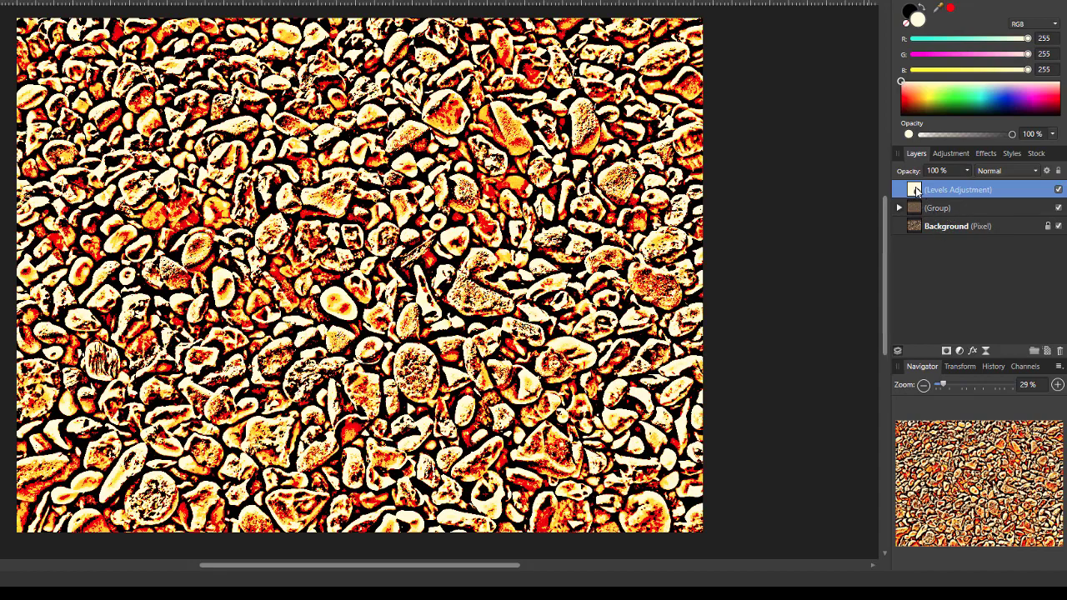
left_click_drag(918, 193, 929, 214)
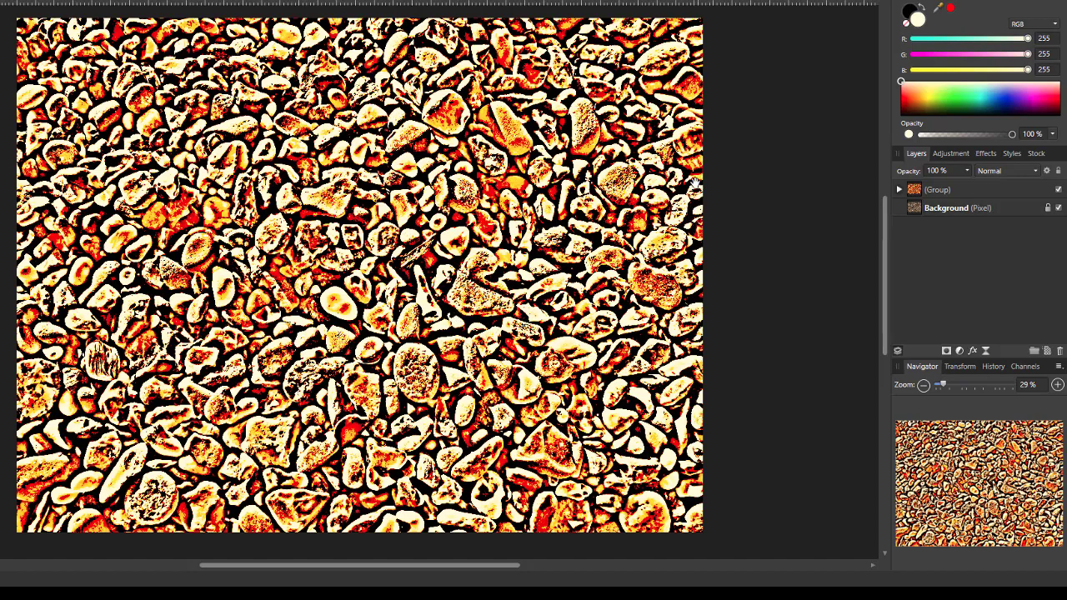
Add a Black & White adjustment with the red, yellow, green, cyan, blue and magenta sliders lowered
left_click(960, 351)
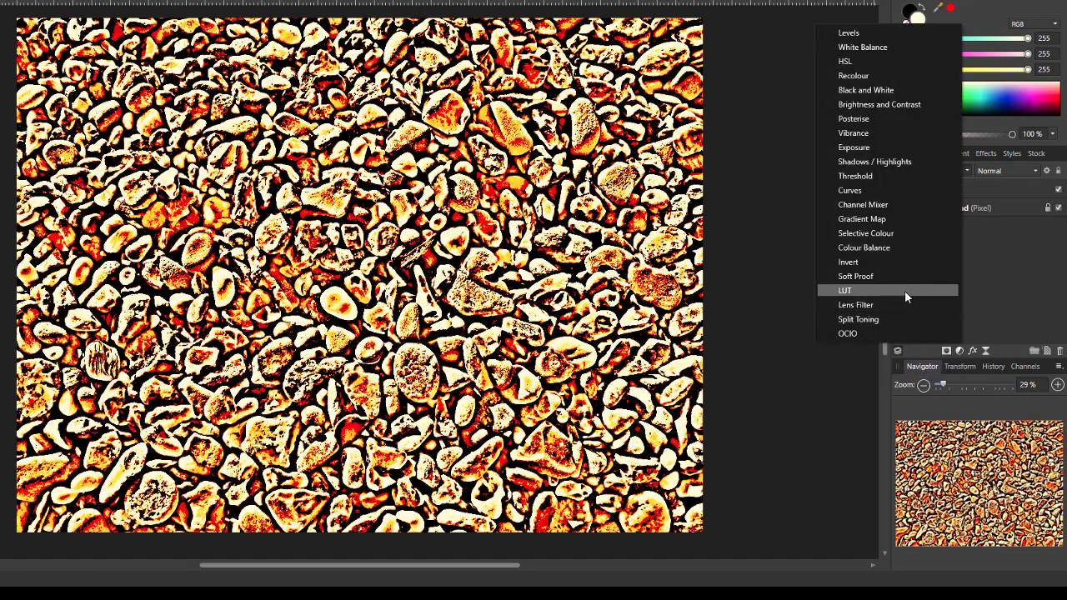
left_click(862, 90)
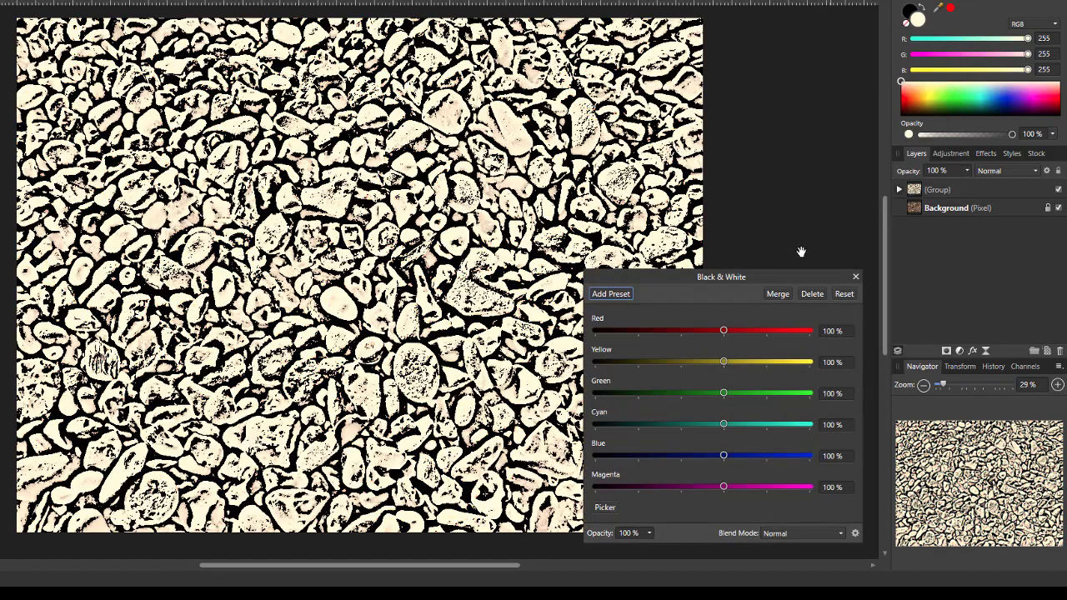
left_click_drag(723, 331, 634, 331)
left_click_drag(727, 362, 674, 363)
left_click_drag(719, 399, 634, 395)
left_click_drag(726, 425, 645, 425)
left_click_drag(724, 455, 638, 456)
left_click_drag(723, 488, 617, 488)
left_click_drag(674, 362, 594, 335)
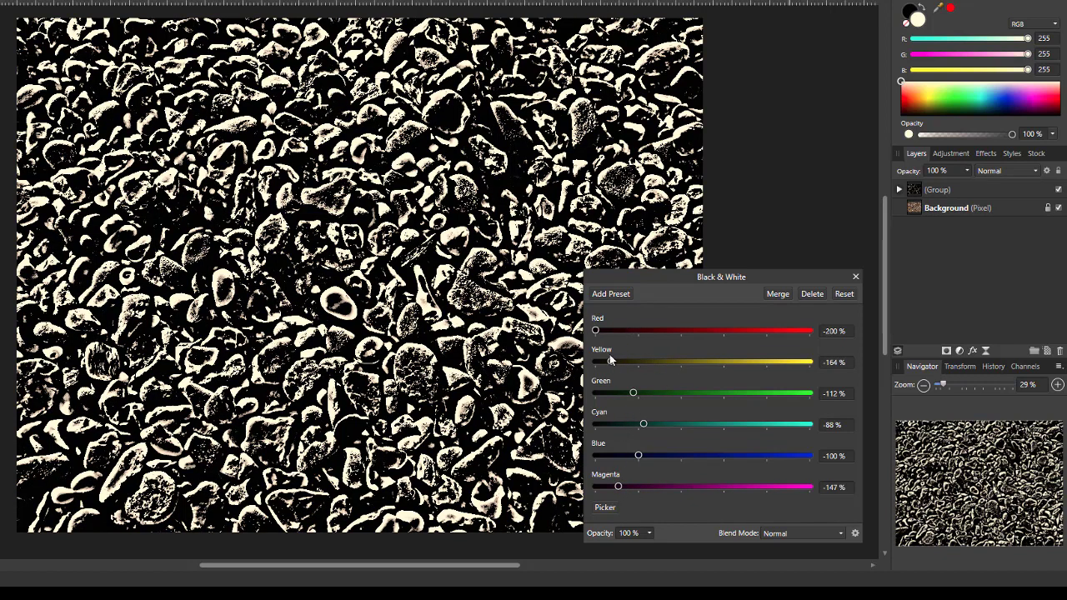
left_click(856, 278)
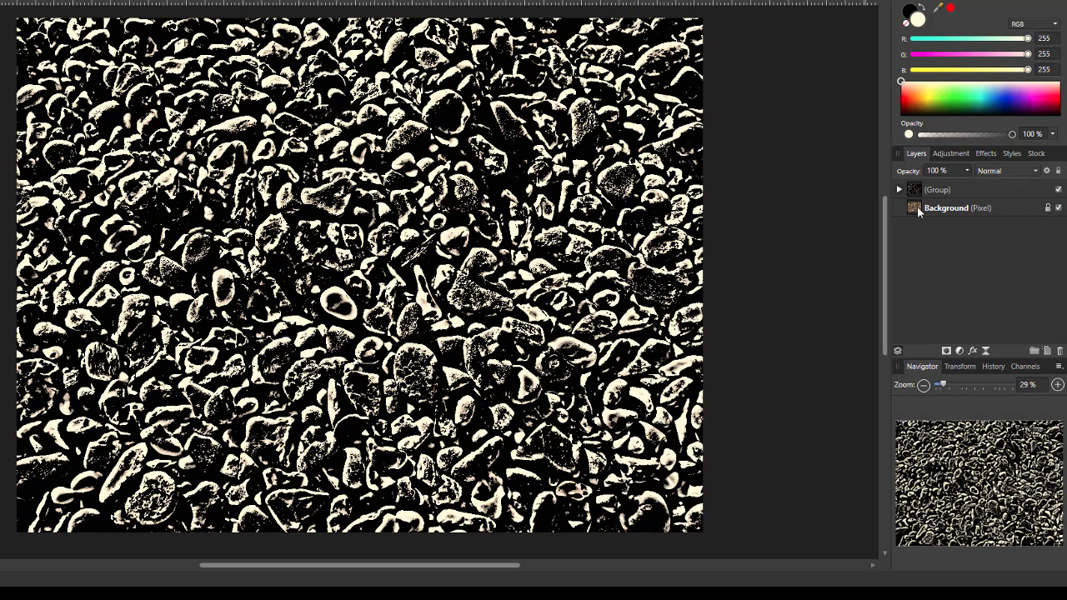
Select the pebble group and collapse it so only the Group and Background show
left_click(898, 191)
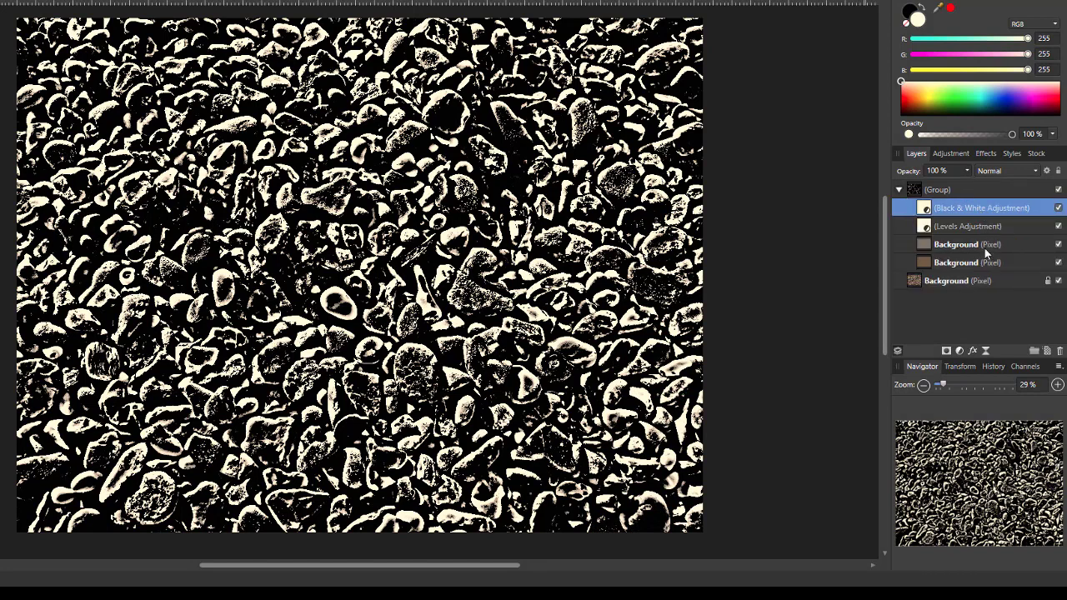
left_click(974, 190)
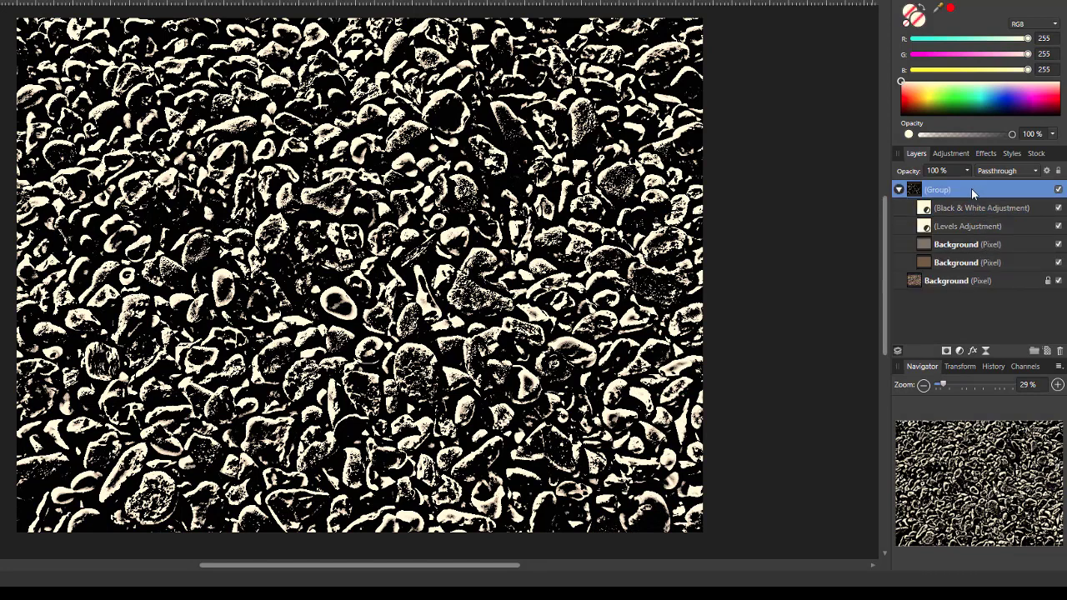
left_click(899, 190)
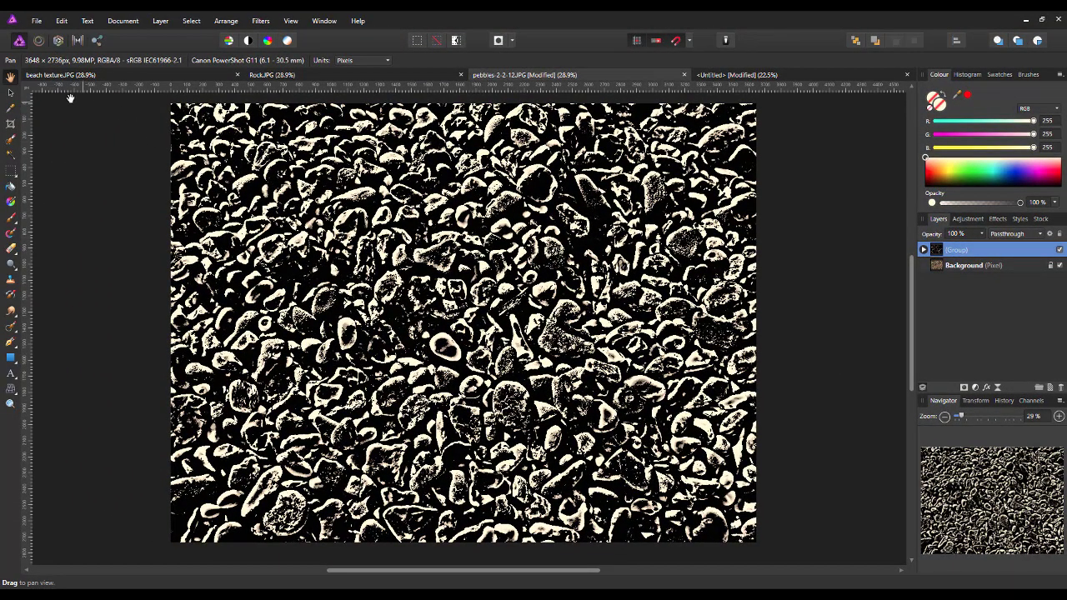
Export the light-on-dark pebble texture as a best-quality JPEG named pebbles-2-2-12-white into Textures from textures
left_click(37, 24)
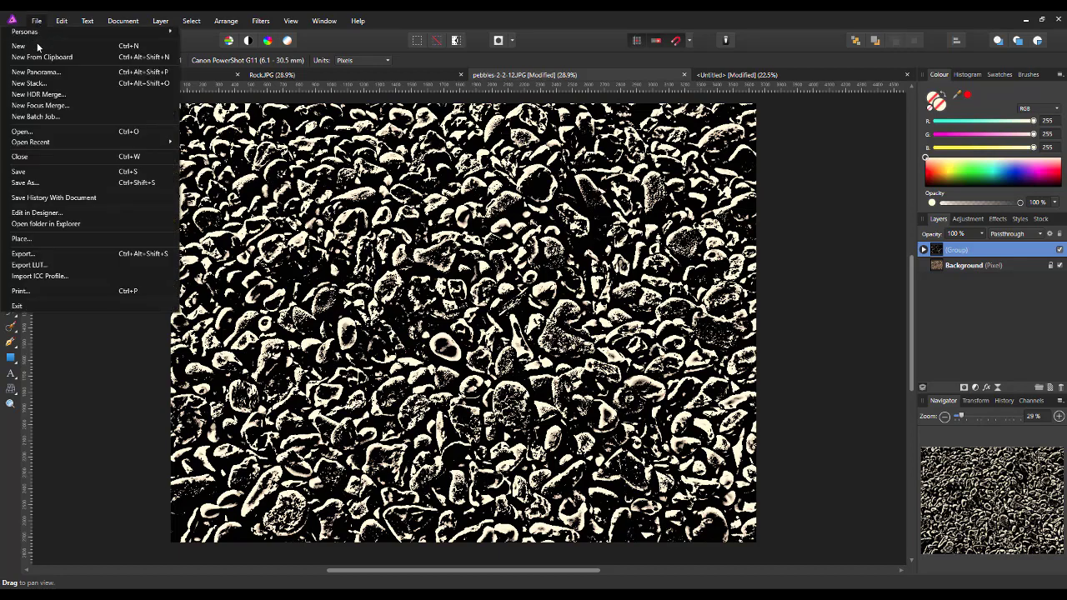
left_click(55, 252)
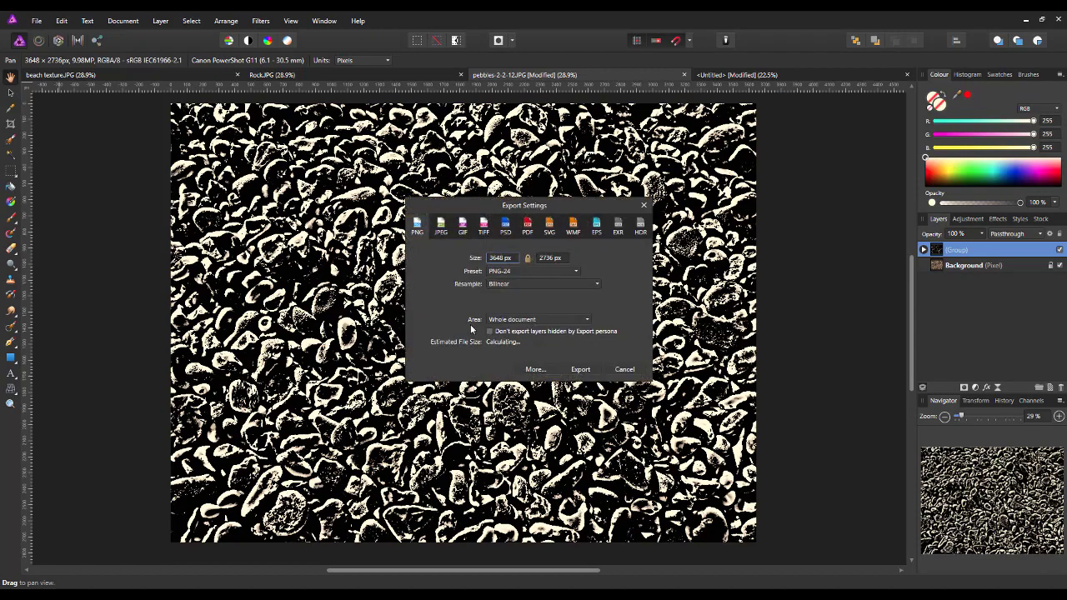
left_click(442, 234)
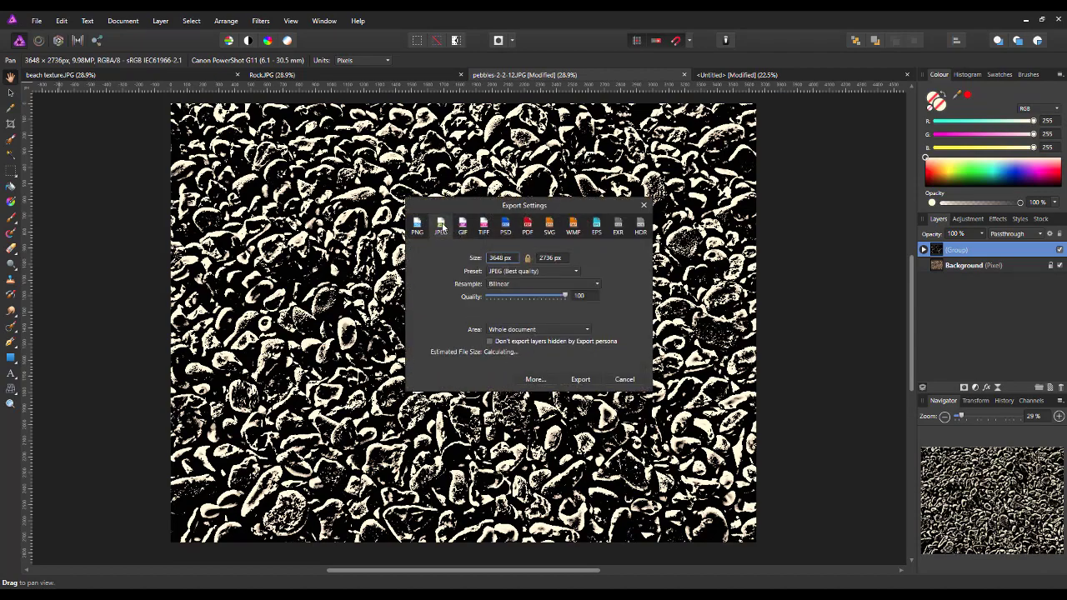
left_click(579, 380)
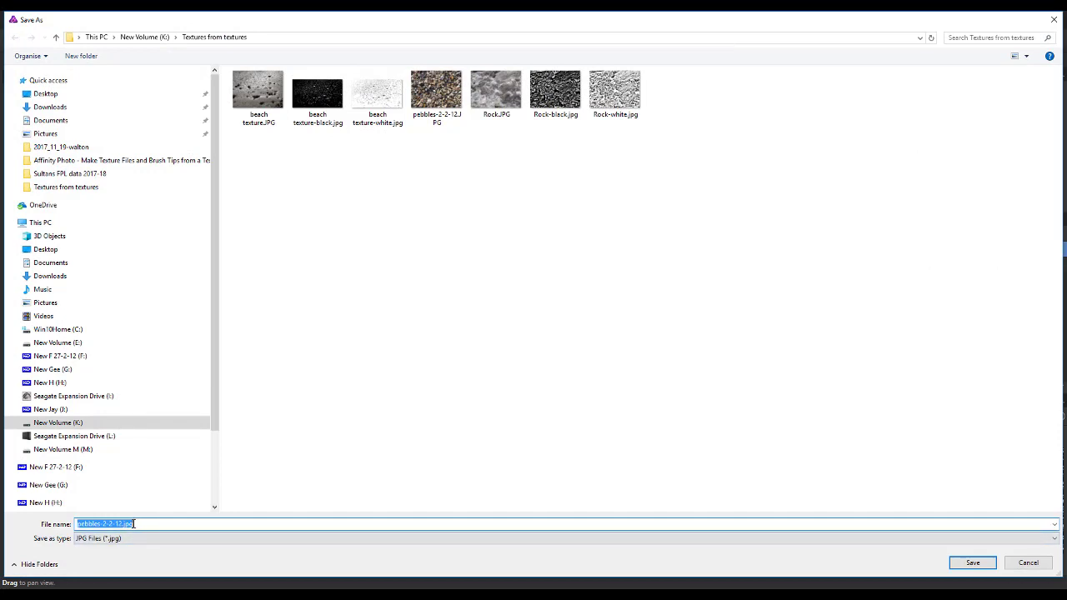
left_click_drag(121, 523, 134, 523)
key("BackSpace")
left_click(969, 565)
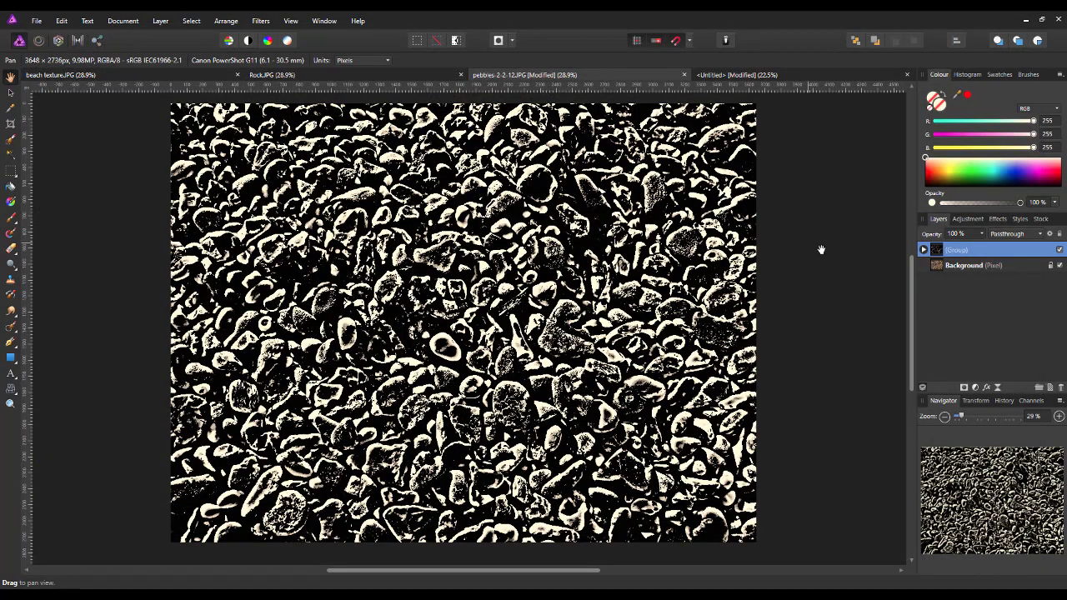
Merge the visible layers into a new Pixel layer and invert it, giving dark pebbles on cream
left_click_drag(959, 265, 954, 265)
right_click(954, 257)
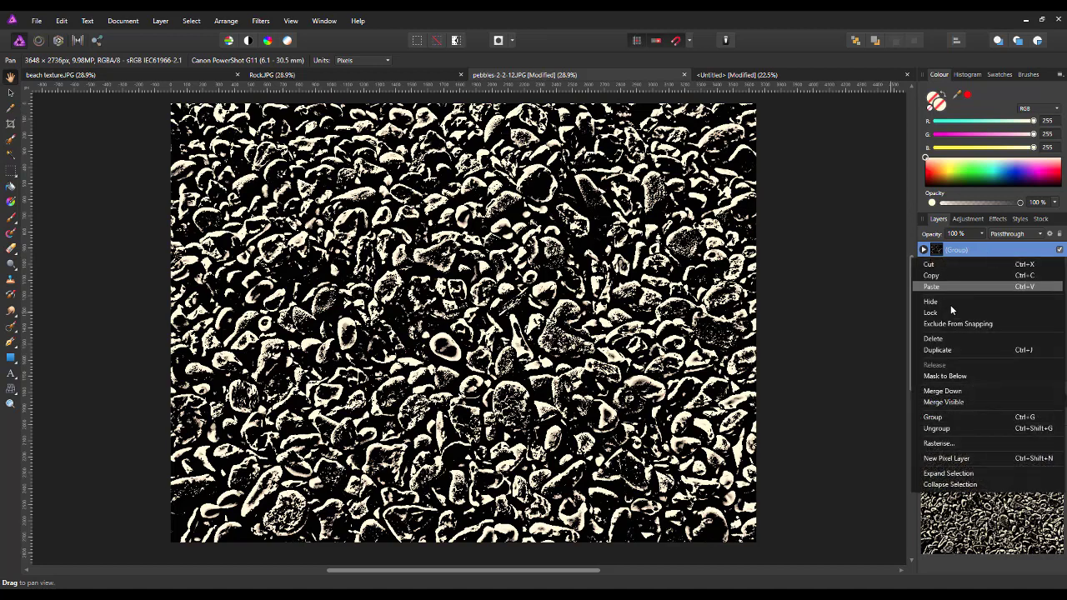
left_click(958, 403)
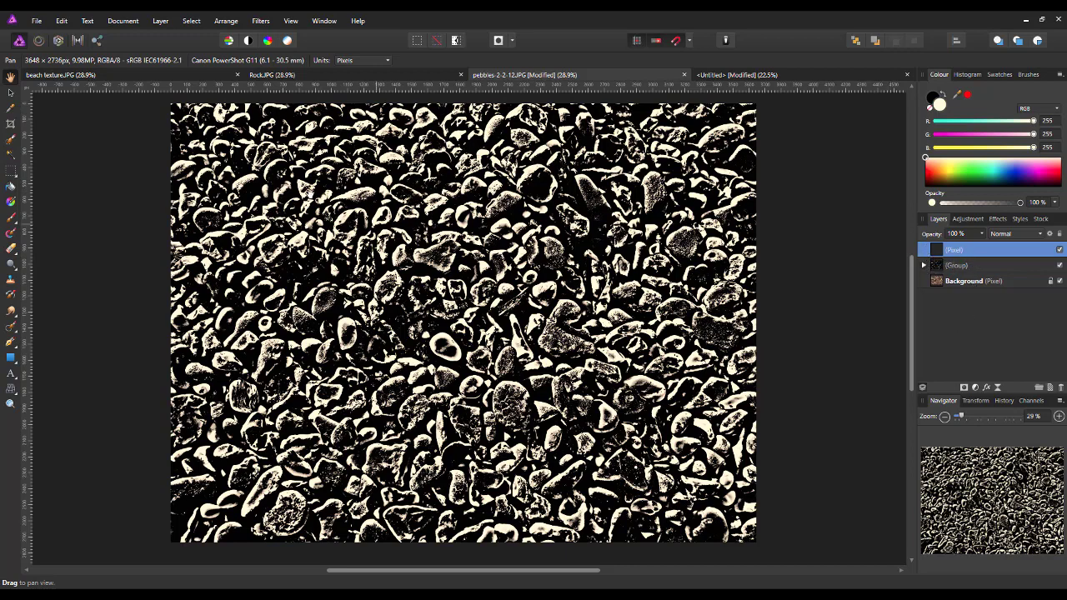
left_click(161, 23)
left_click(112, 40)
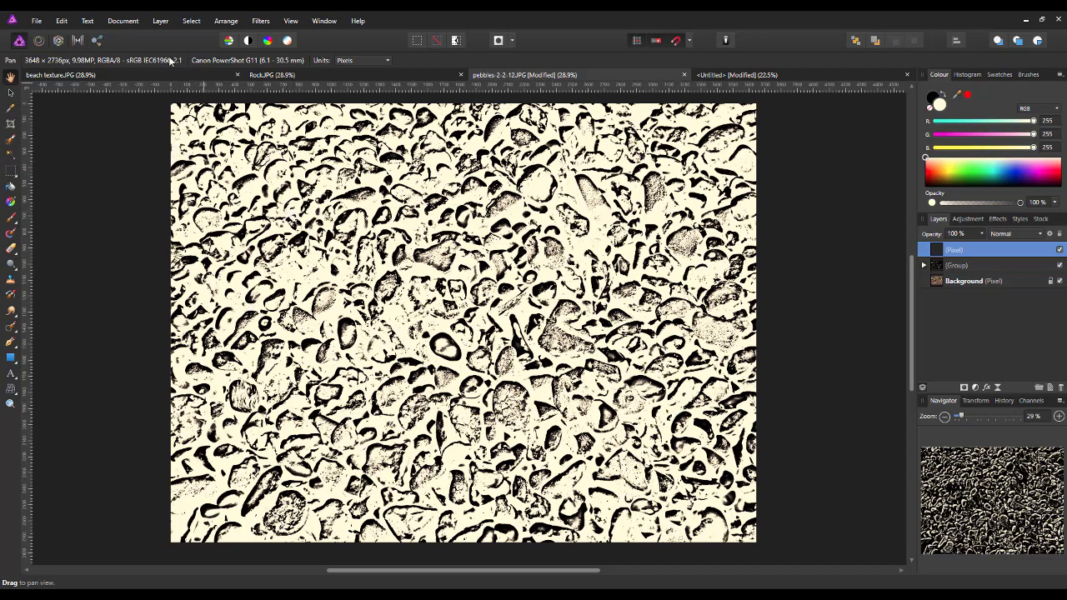
Export the inverted texture as a JPEG named pebbles-2-2-12-black in the same folder
left_click(37, 21)
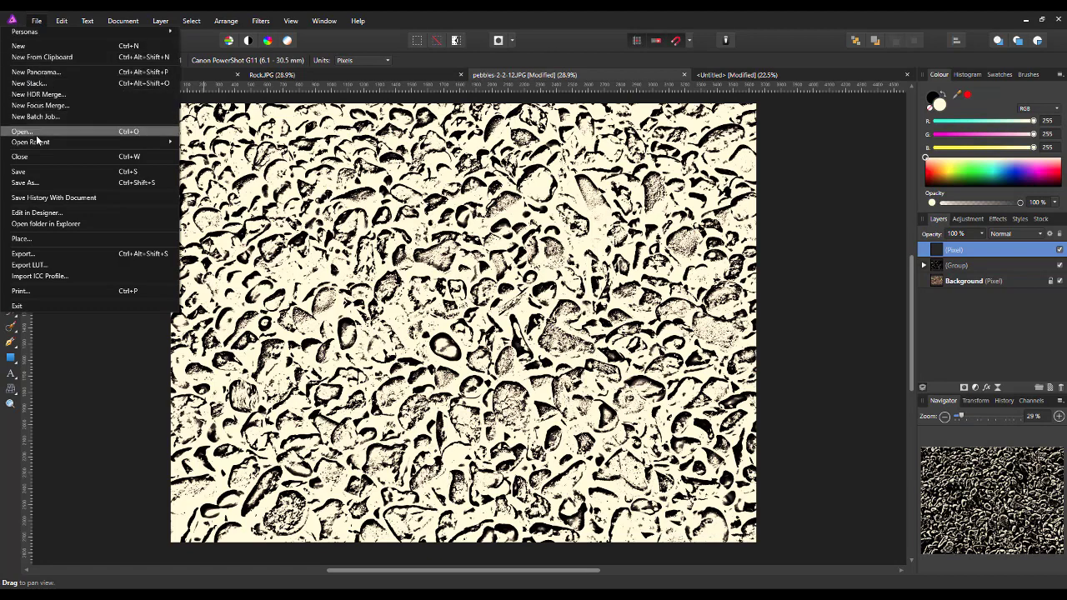
left_click(36, 254)
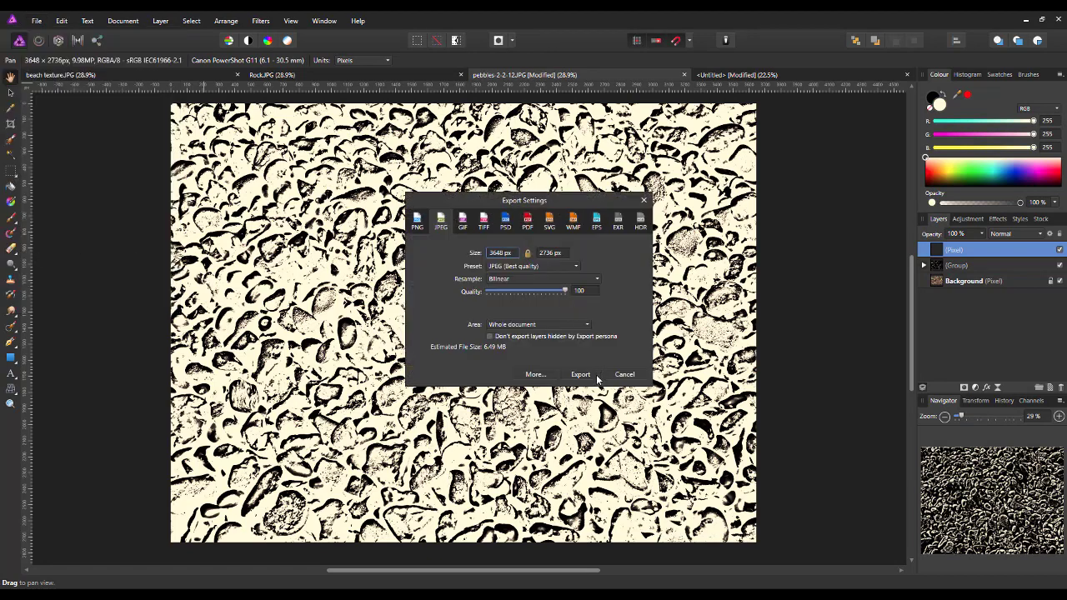
left_click(595, 380)
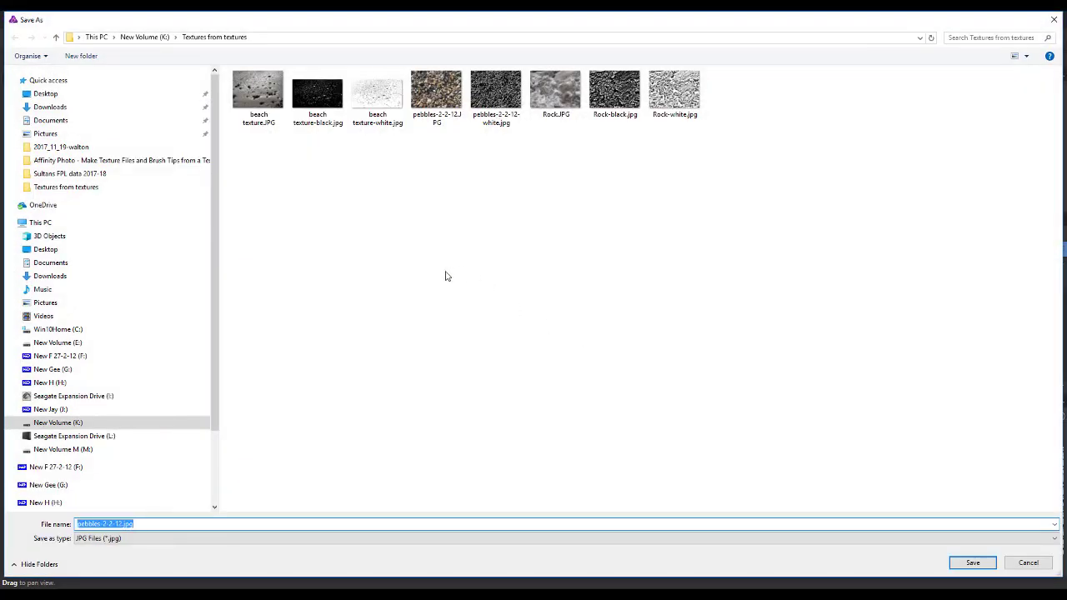
left_click(496, 94)
double_click(131, 524)
left_click_drag(124, 523, 164, 524)
type("black")
left_click(957, 568)
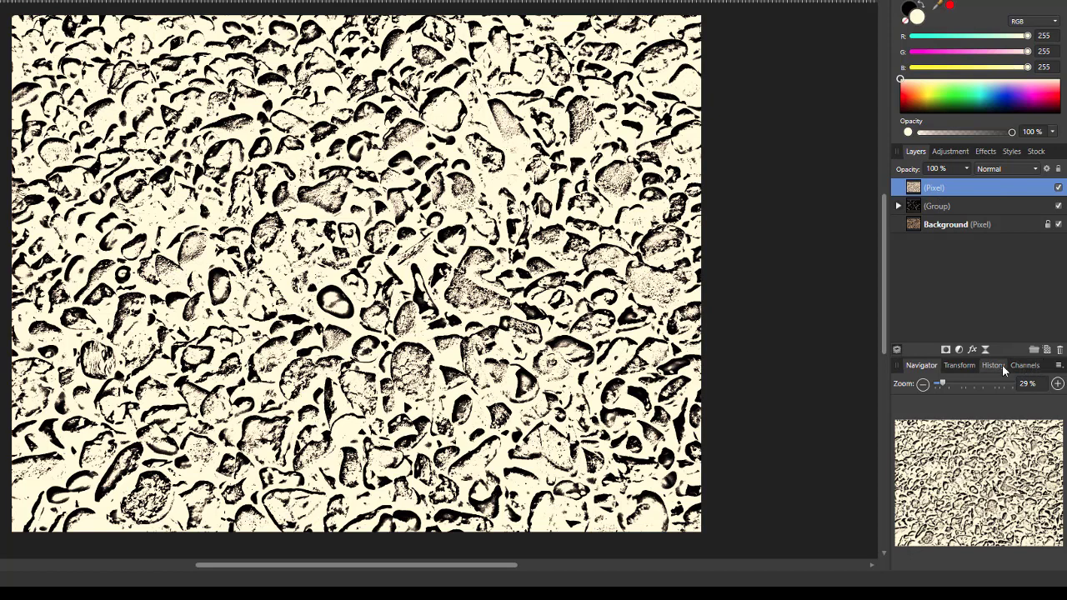
Load the Composite Blue channel as a pixel selection, then hide the adjustment group and merged pebble layer
left_click(1031, 373)
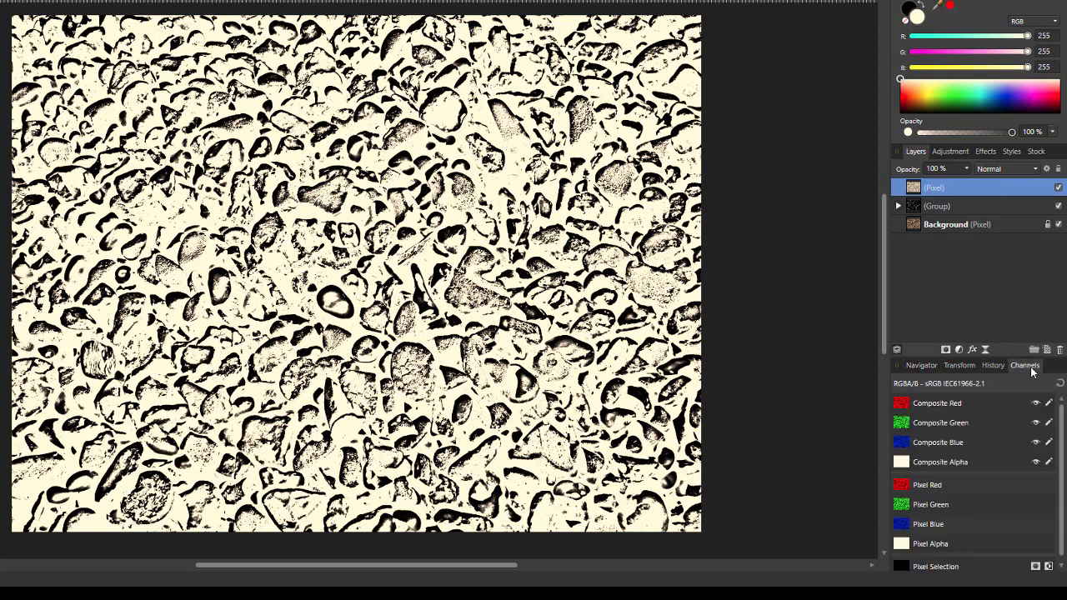
right_click(904, 447)
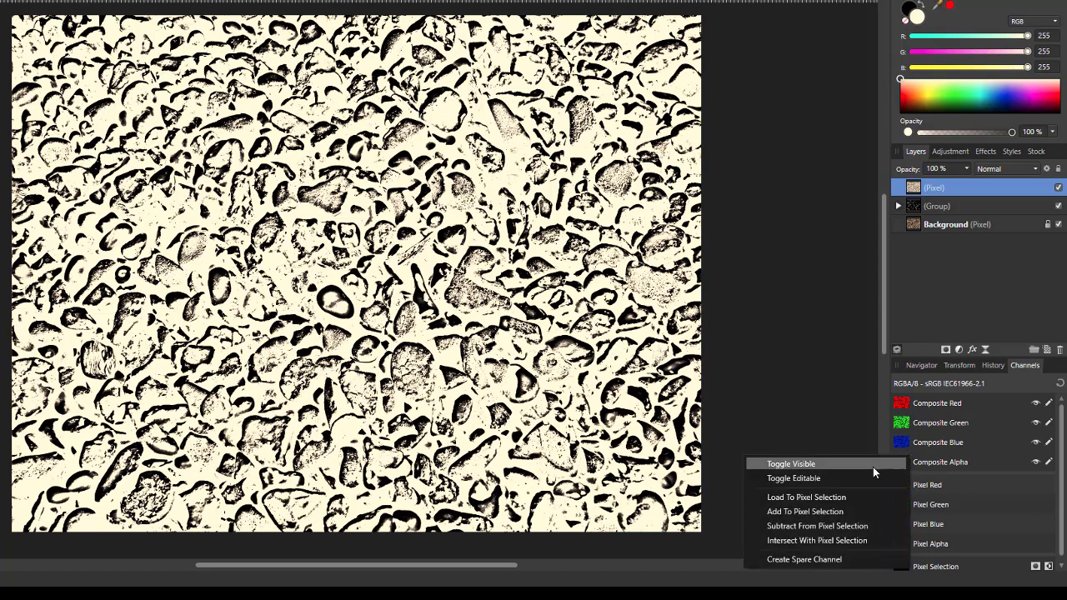
left_click(813, 497)
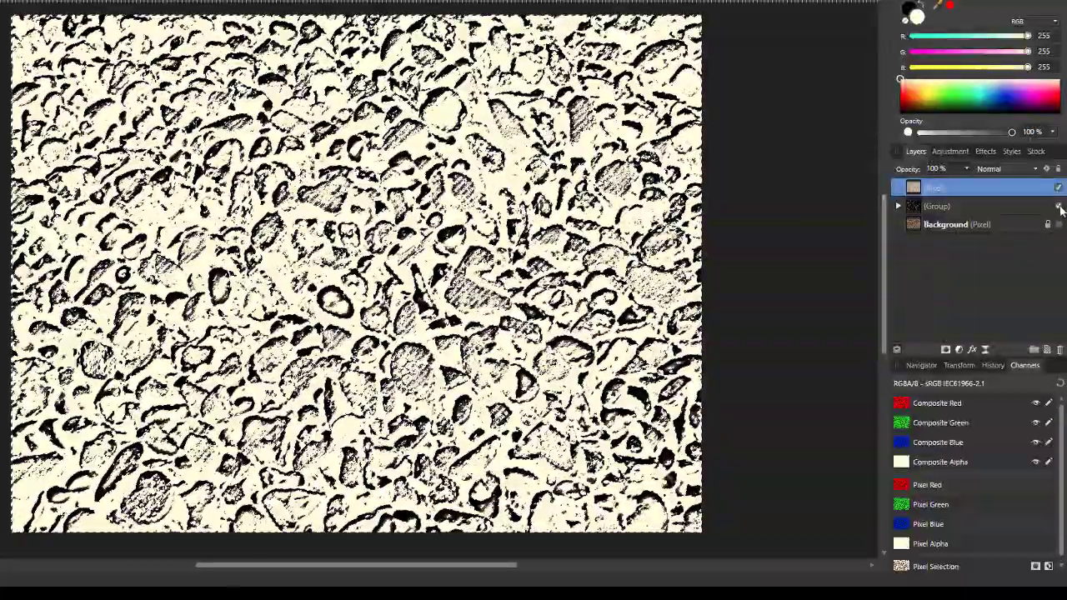
left_click(1058, 206)
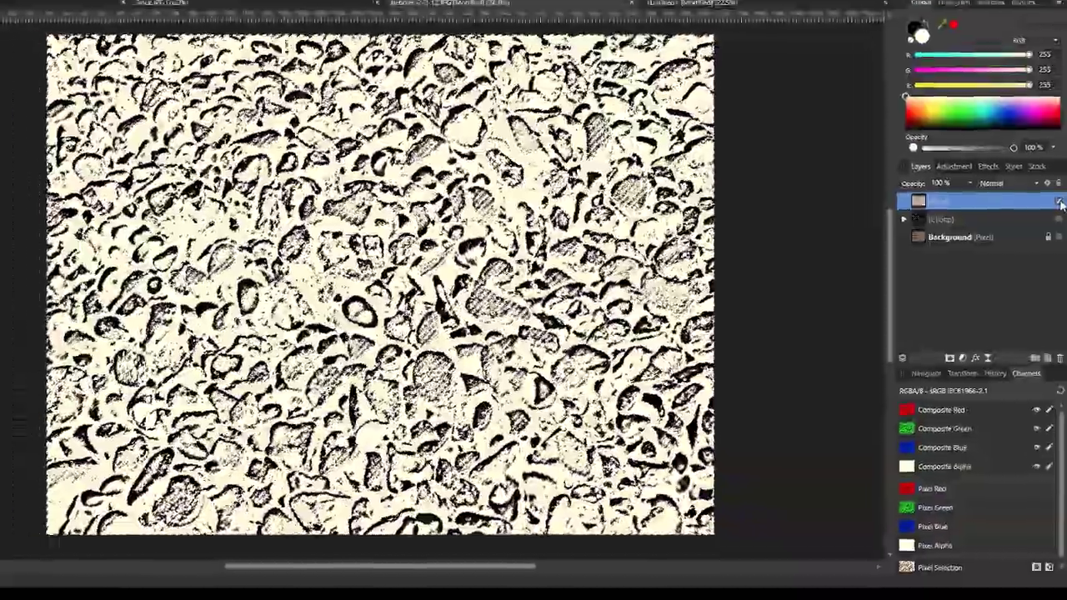
left_click(1058, 188)
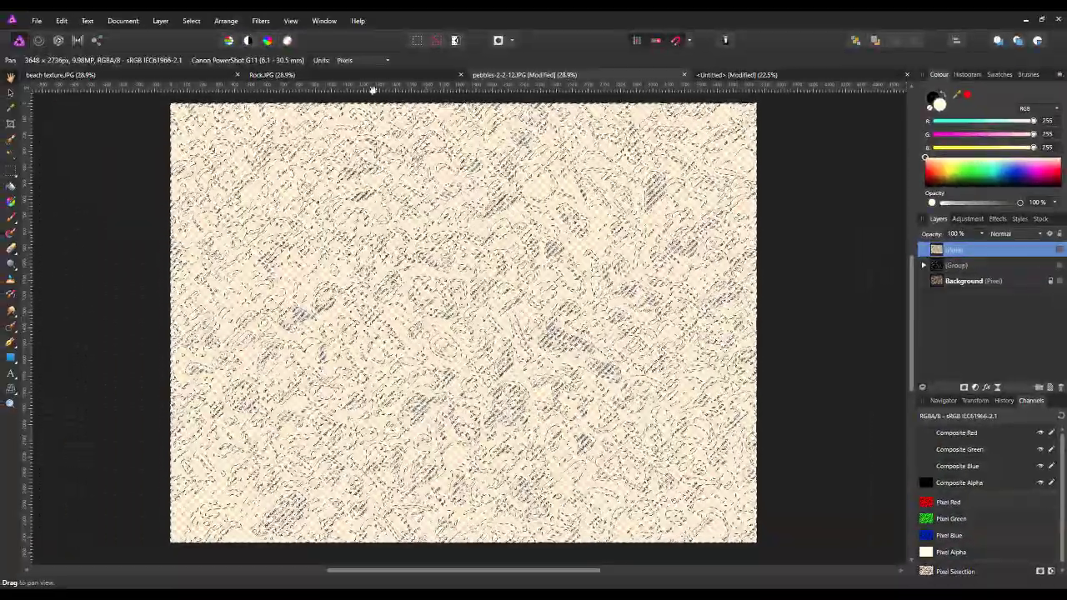
Add a new Fill layer through the blue-channel selection and set its colour to near-black
left_click(161, 24)
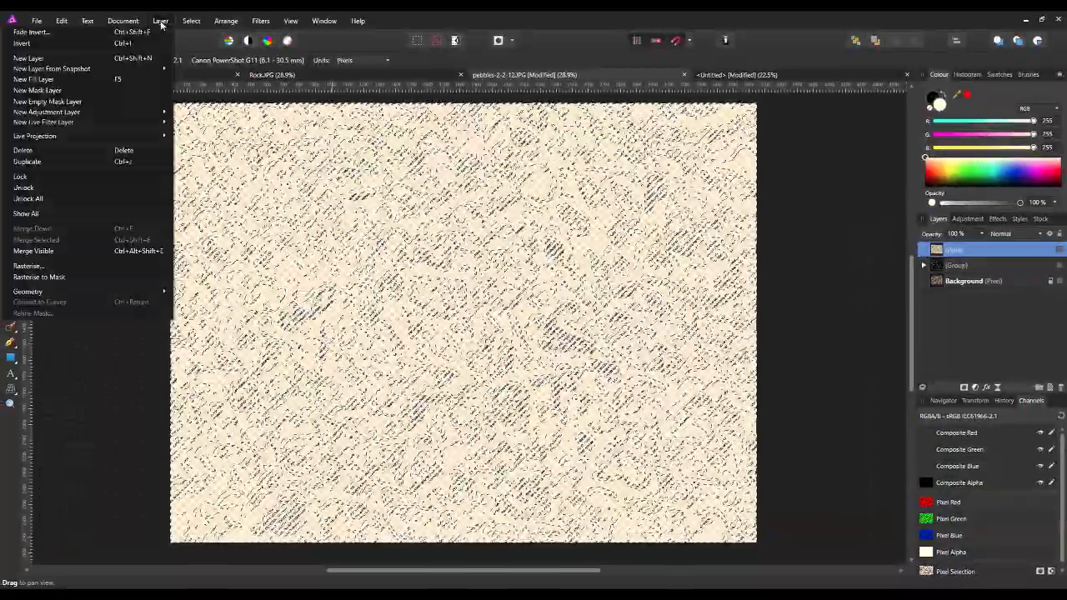
key("Left")
mouse_move(161, 23)
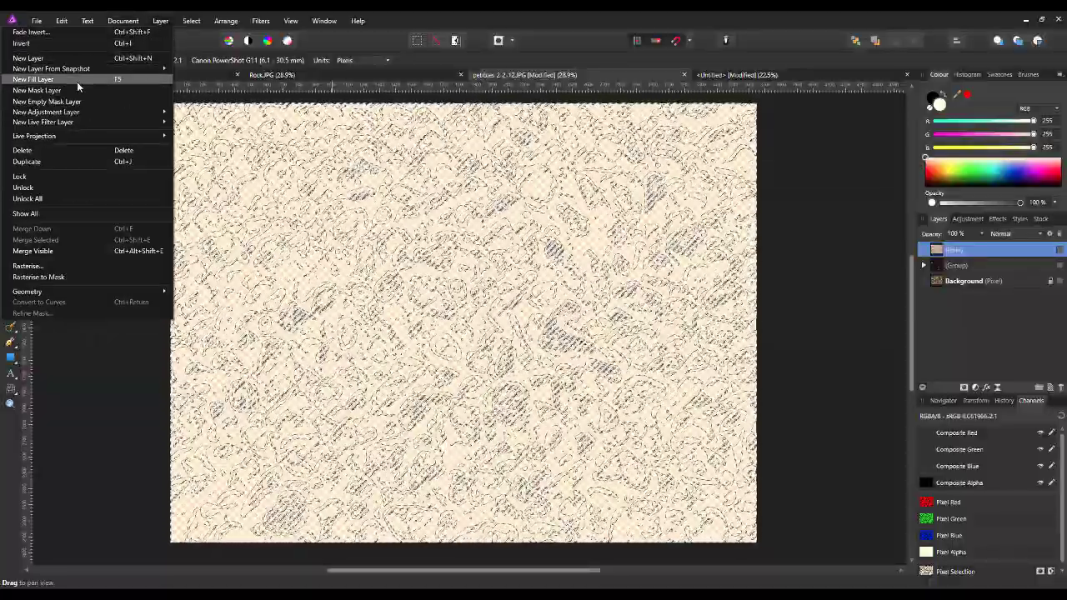
left_click(76, 81)
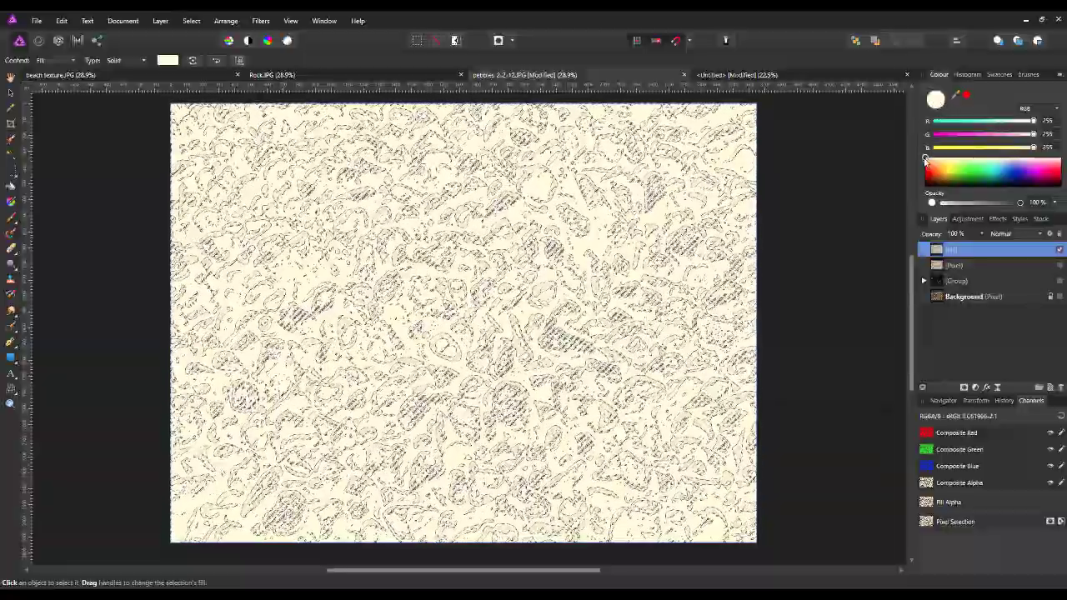
left_click(929, 169)
left_click_drag(931, 170, 923, 188)
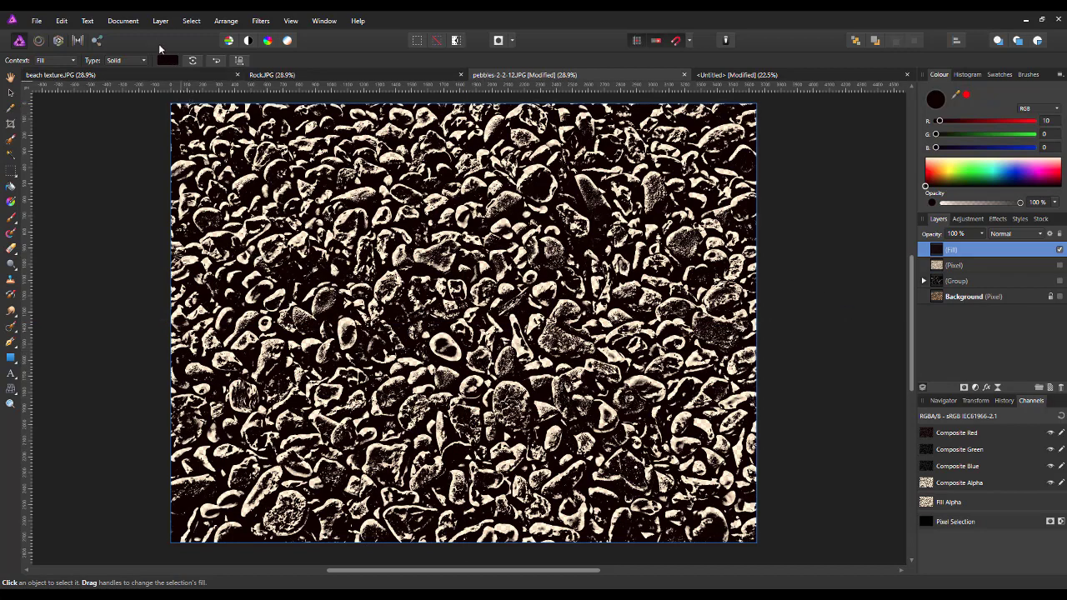
Export only the selection without background as the PNG pebbles-2-2-12
left_click(37, 20)
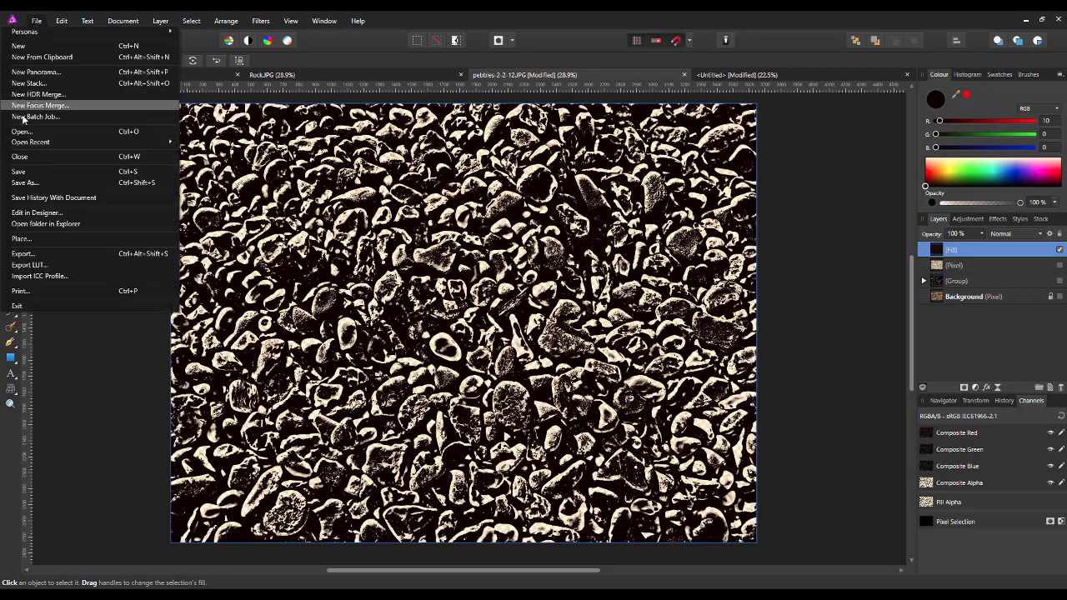
left_click(31, 254)
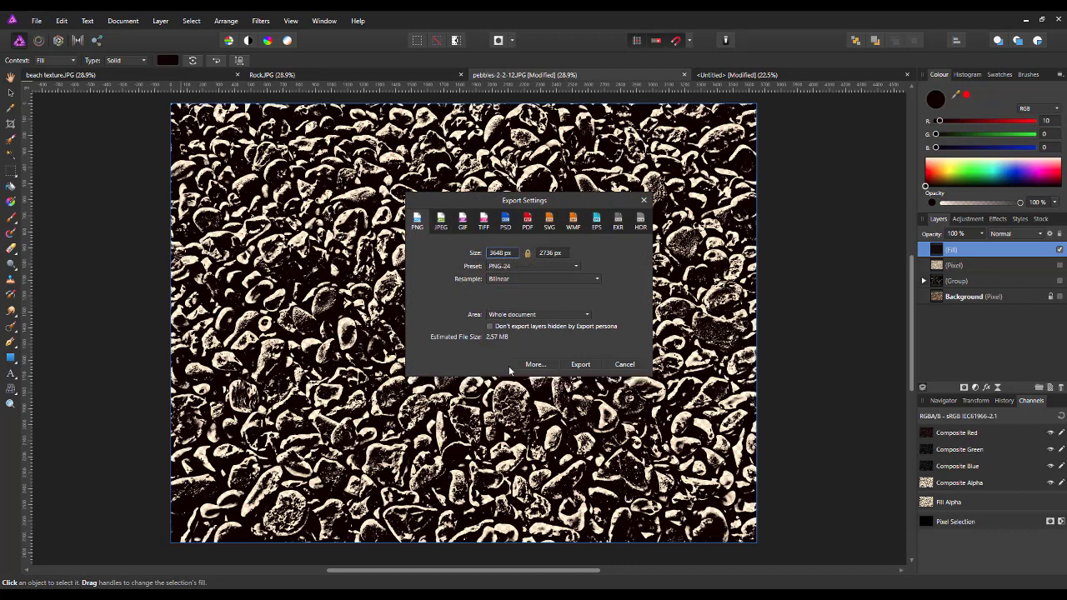
left_click(587, 316)
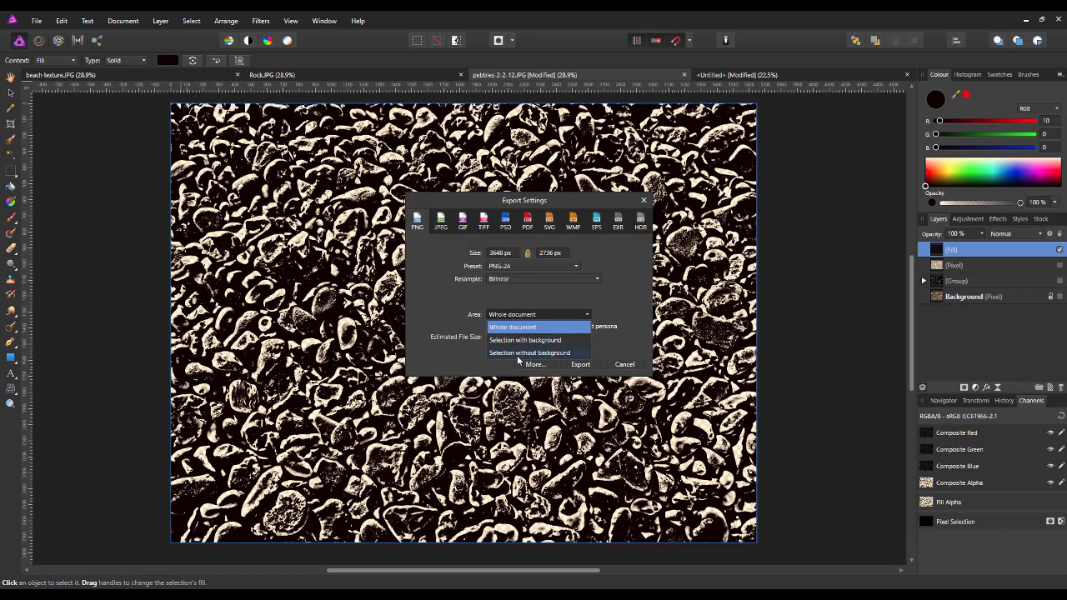
left_click(539, 355)
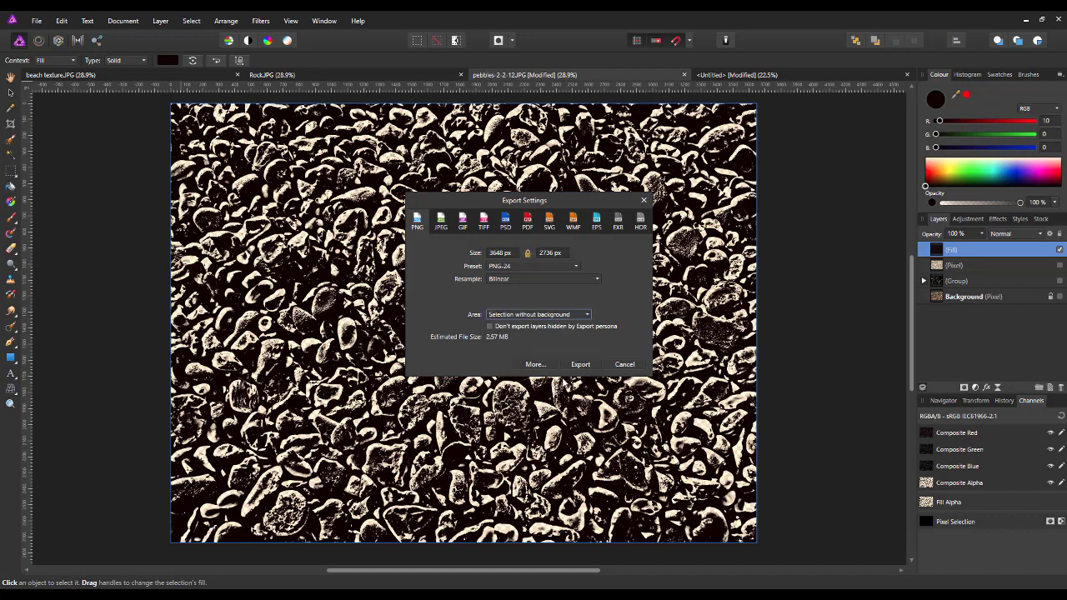
left_click(588, 369)
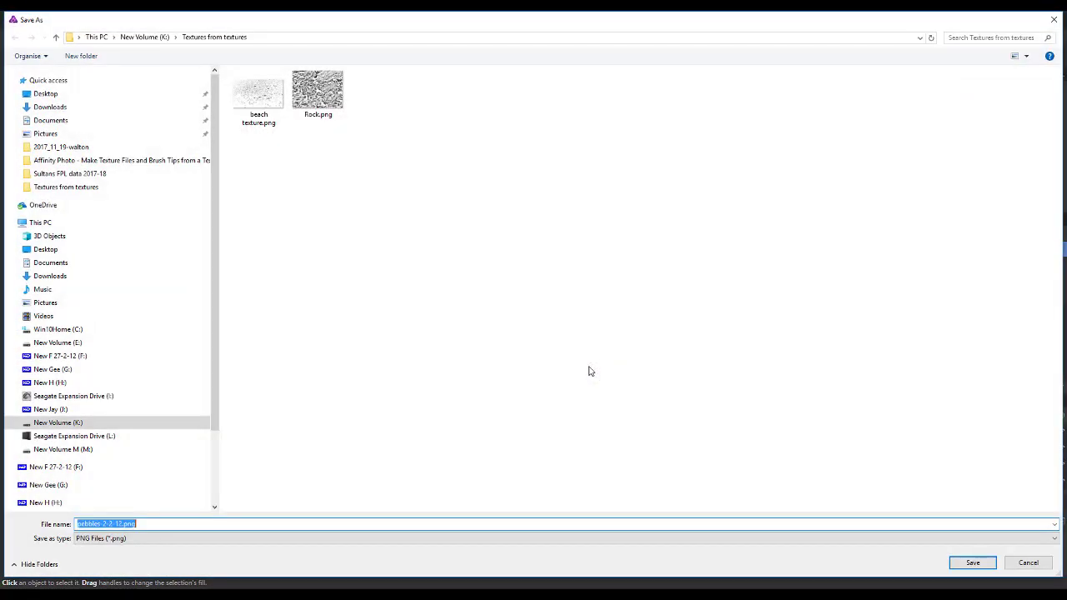
left_click(973, 563)
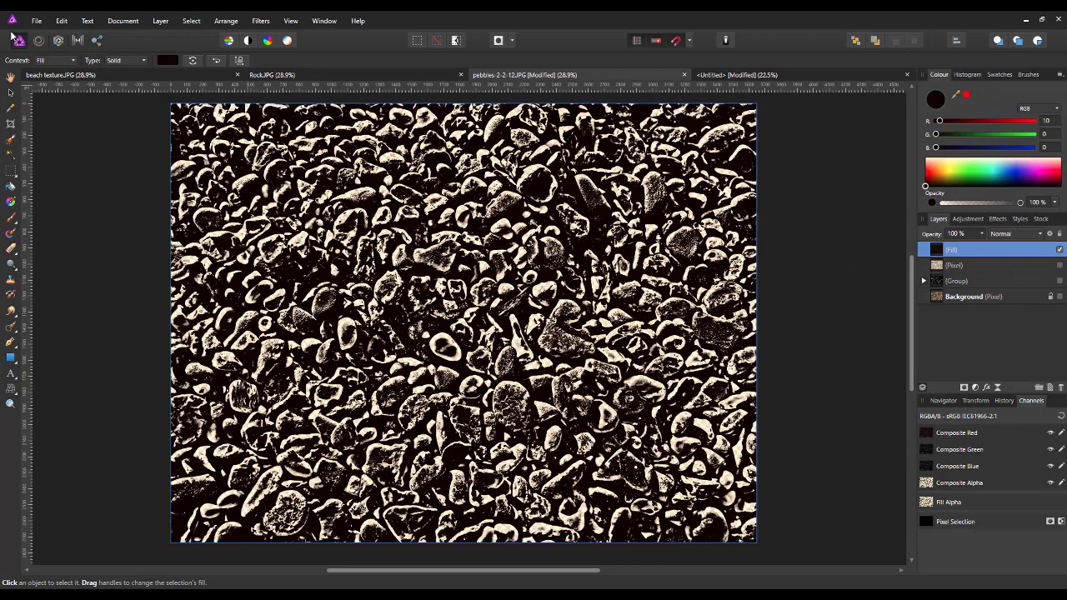
Cancel the New Document dialog, add a yellow flood-filled Pixel layer below the Fill layer, and hide it
left_click(37, 20)
left_click(37, 45)
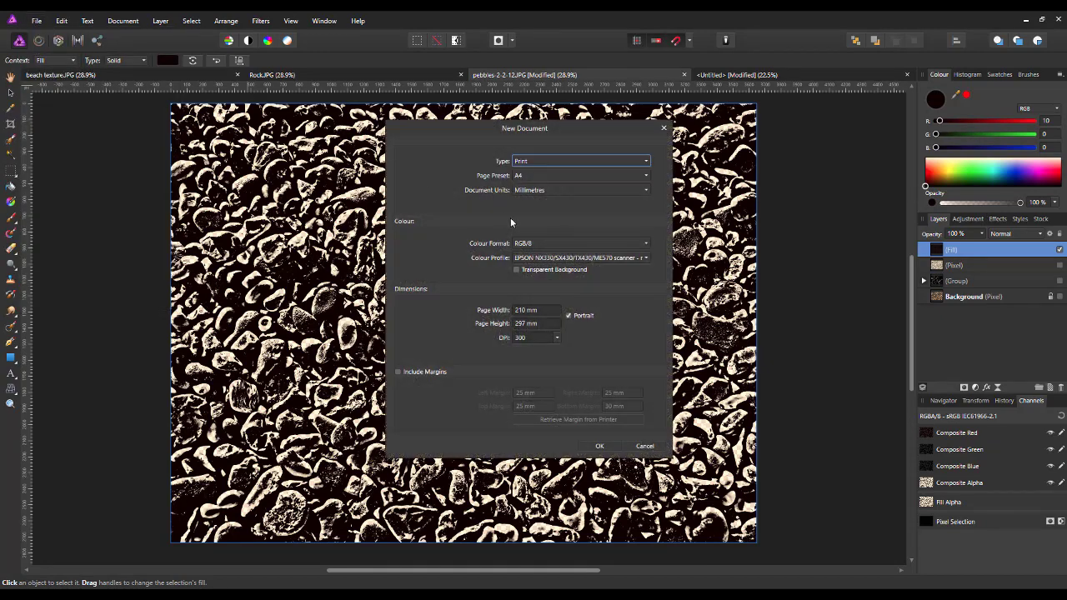
left_click(645, 447)
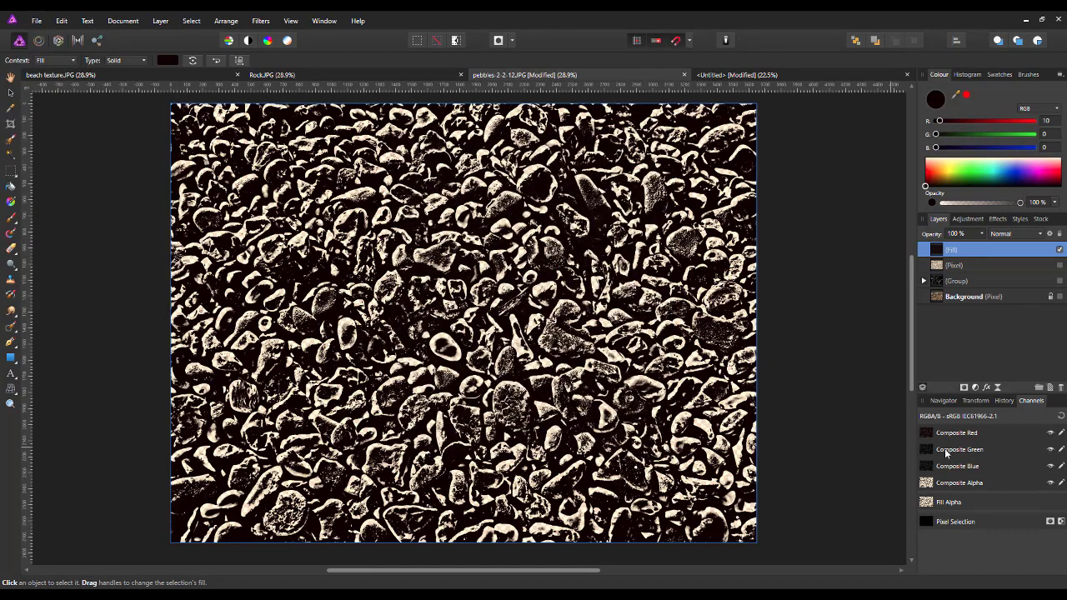
left_click(1052, 387)
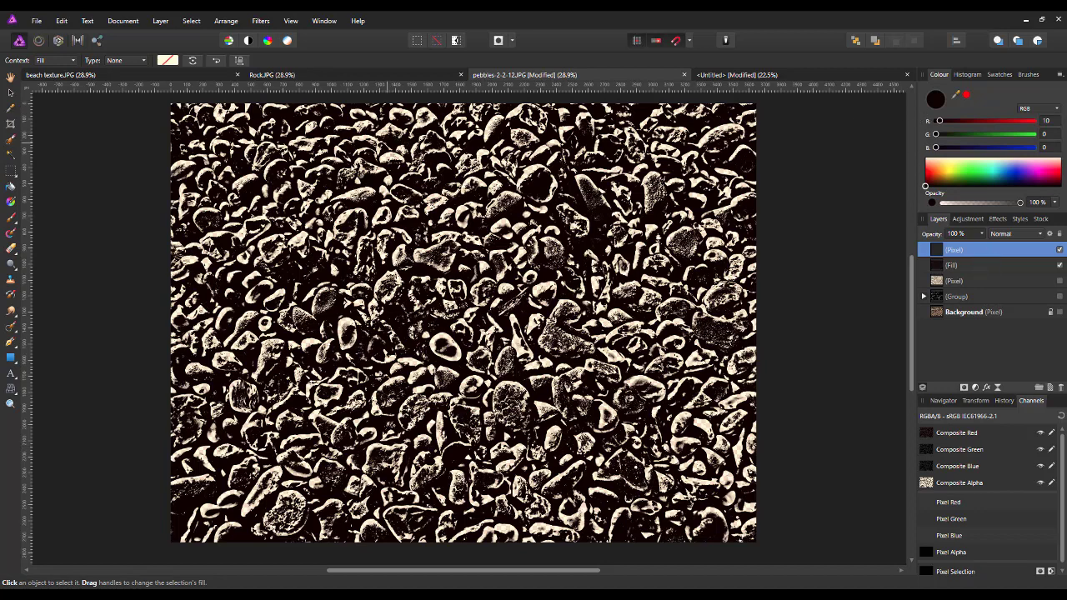
left_click(10, 185)
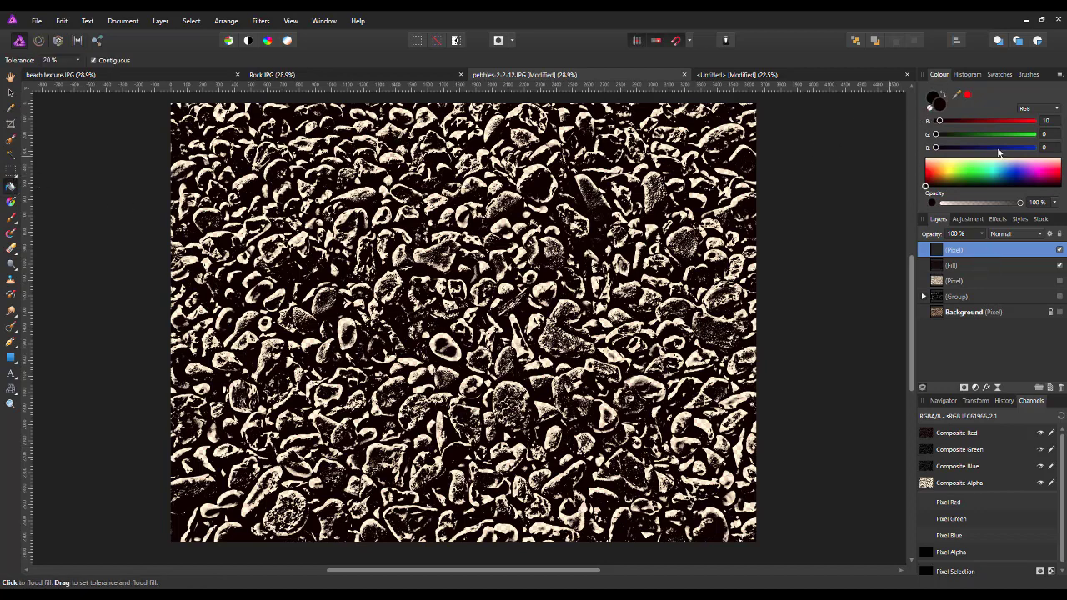
left_click(948, 171)
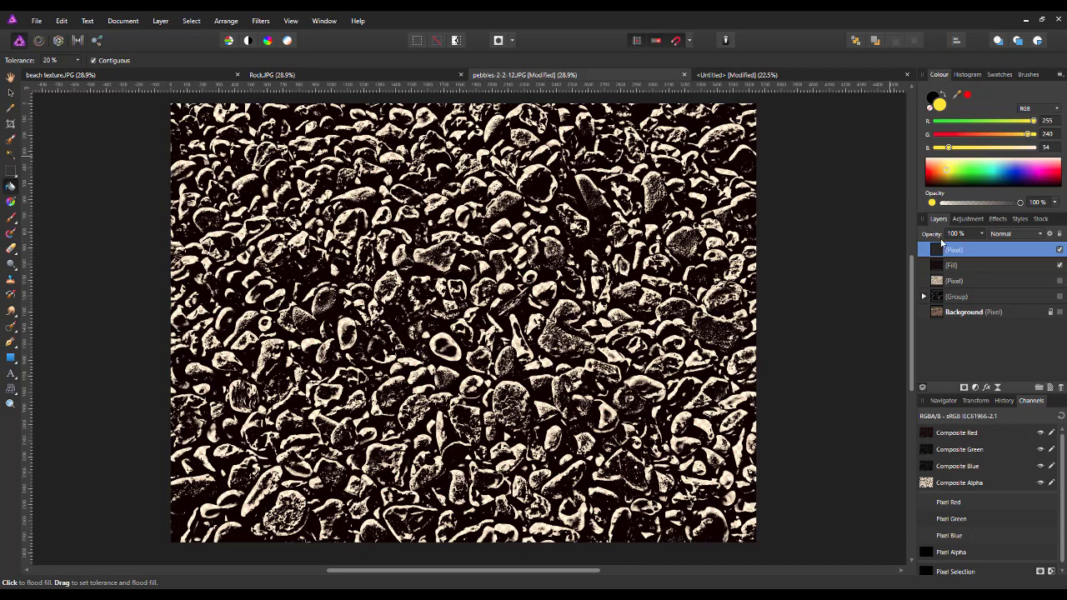
left_click(649, 280)
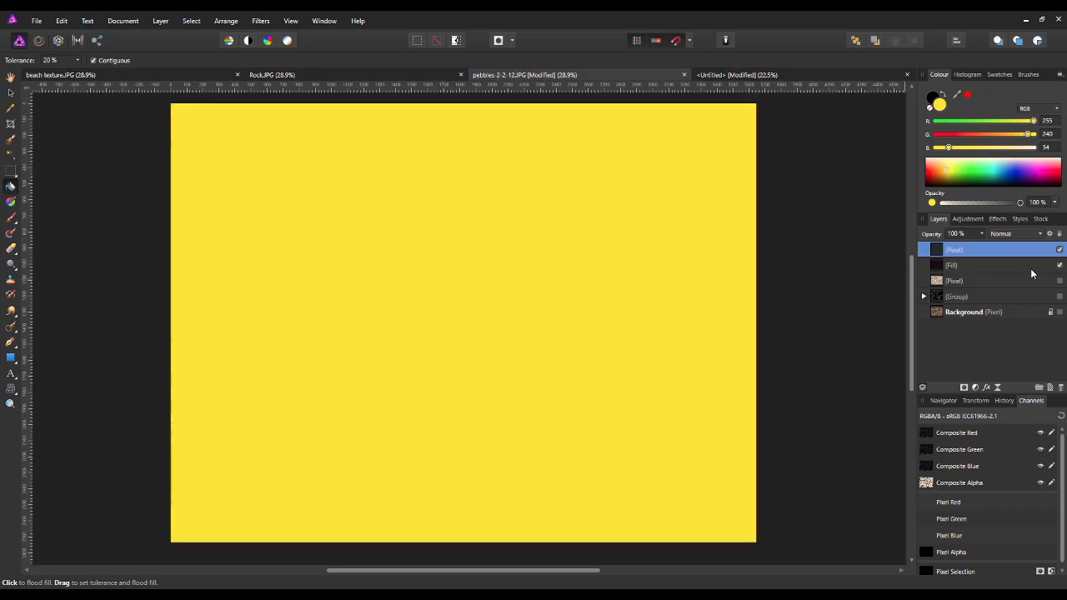
left_click_drag(1033, 255, 1009, 272)
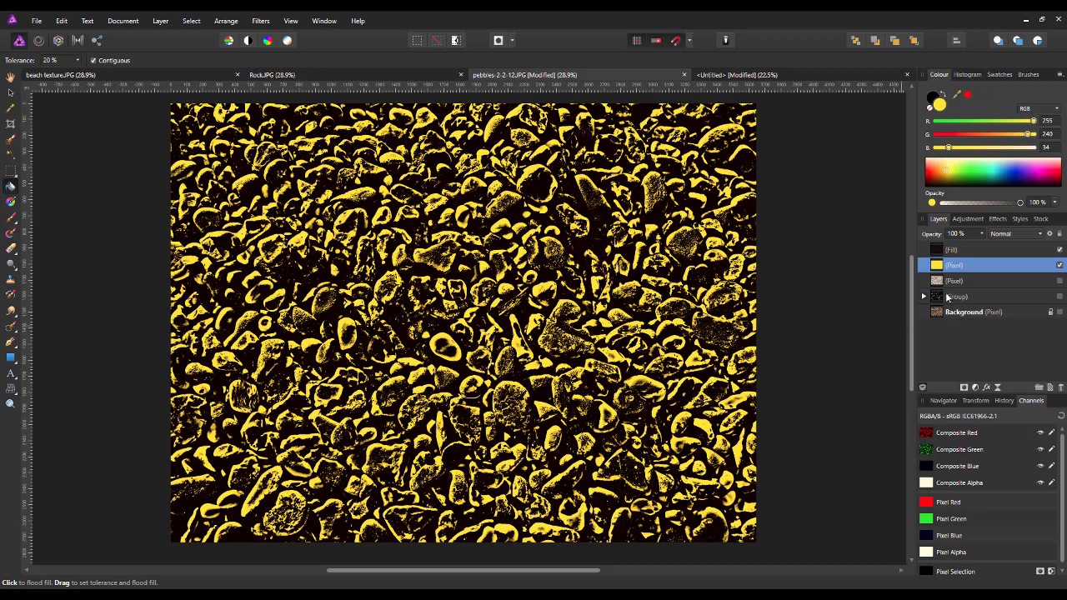
left_click(1059, 265)
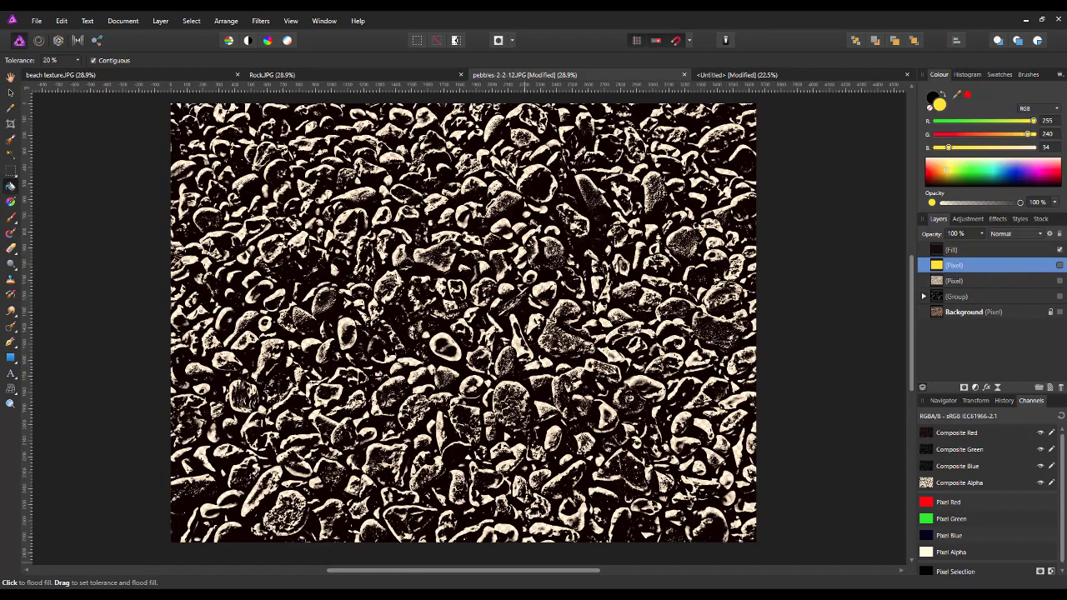
key("alt+Tab")
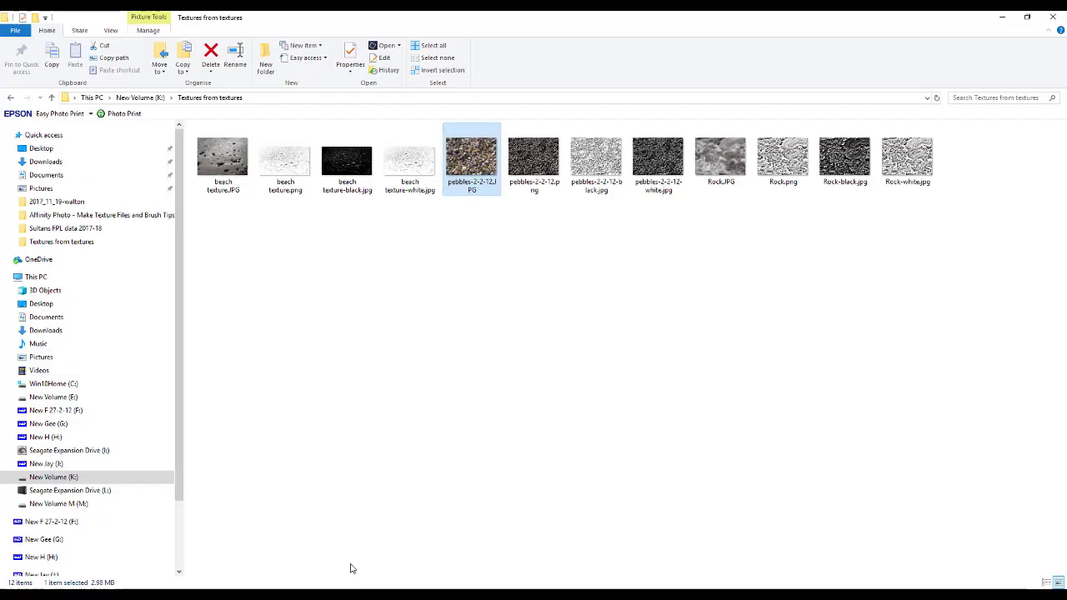
left_click(535, 239)
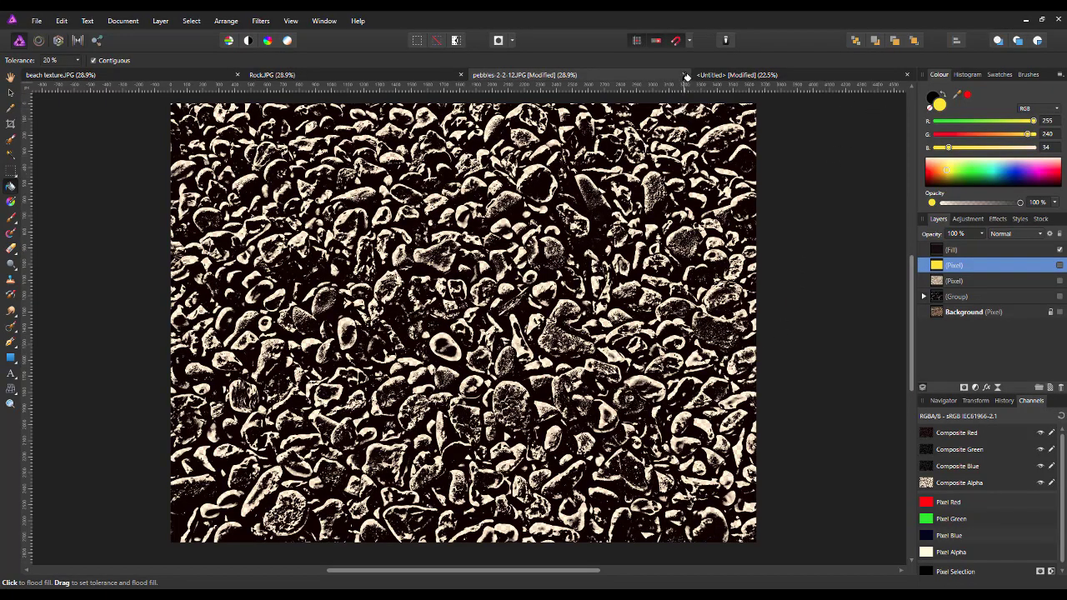
Save and close the pebbles document, then close the beach texture and Rock.JPG images
left_click(10, 91)
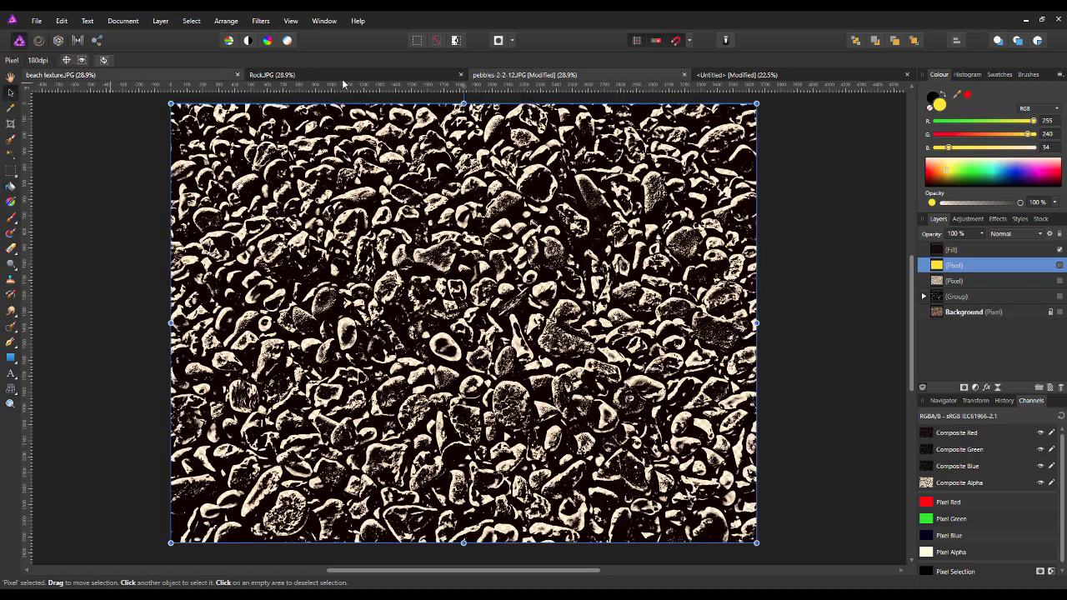
left_click(684, 75)
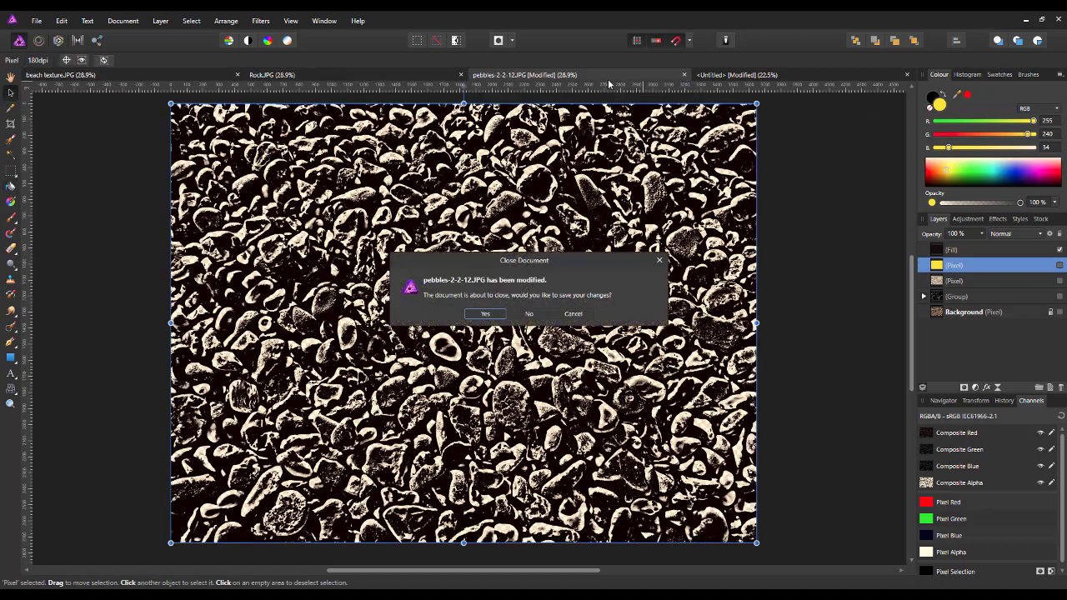
left_click(499, 316)
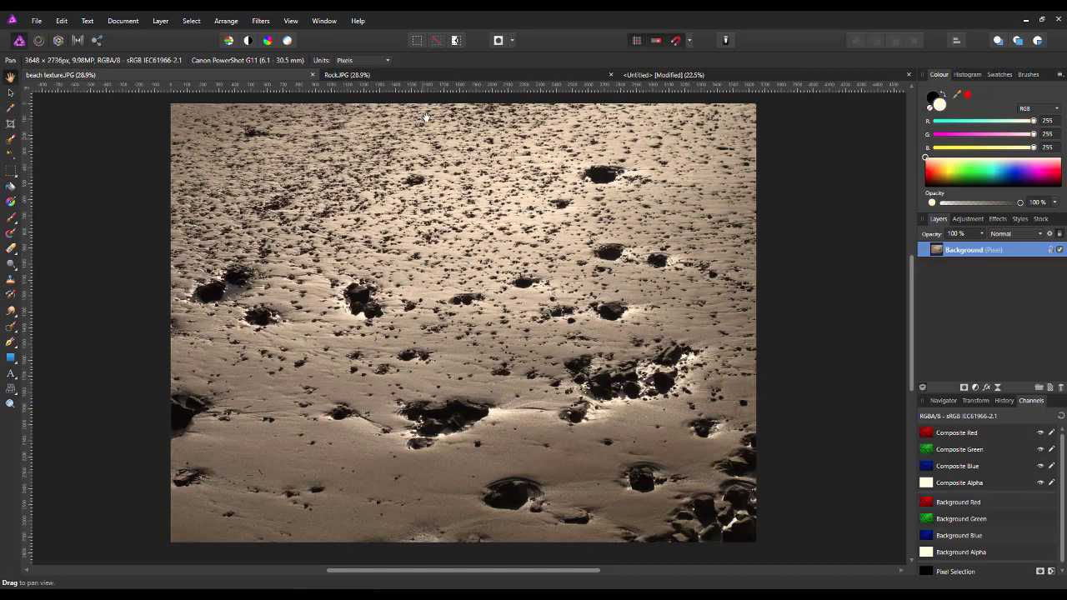
left_click(313, 75)
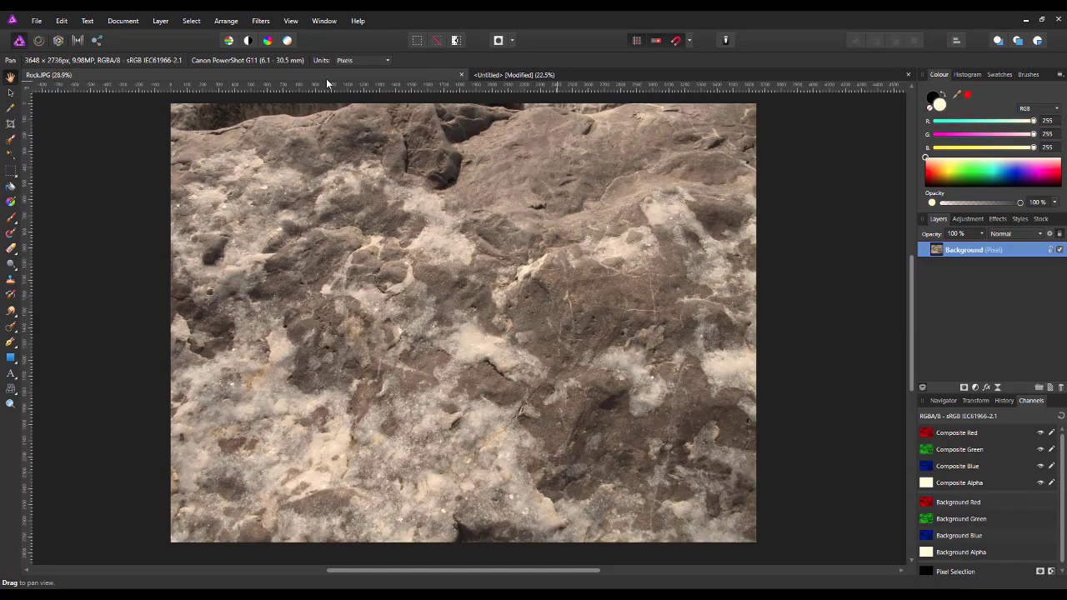
left_click(461, 75)
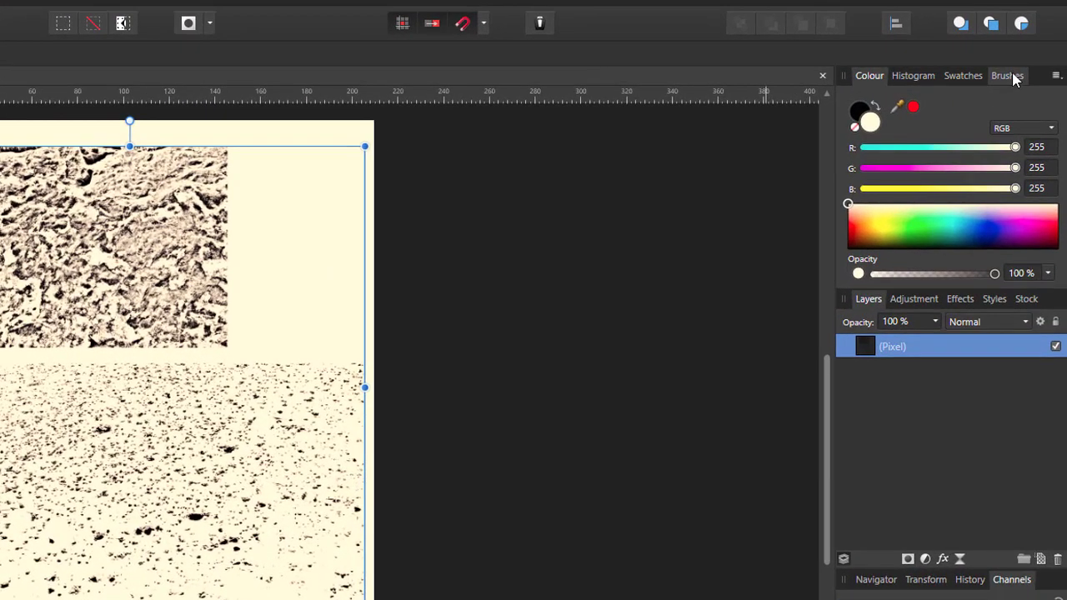
Show the Brushes panel with the Paint Brush Tool active, opening and dismissing the brushes menu
left_click(1015, 77)
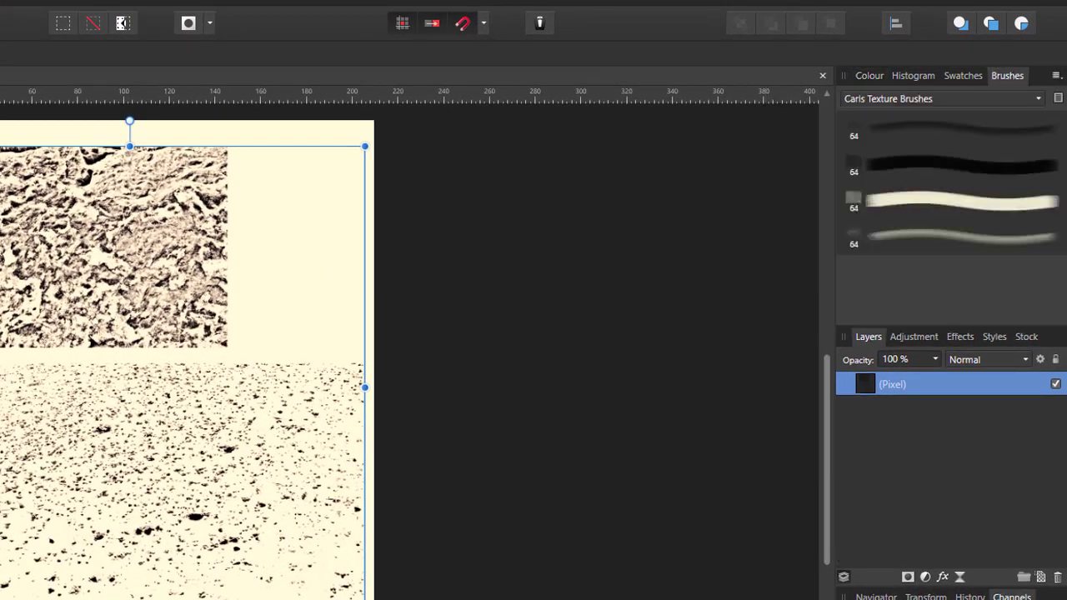
key("b")
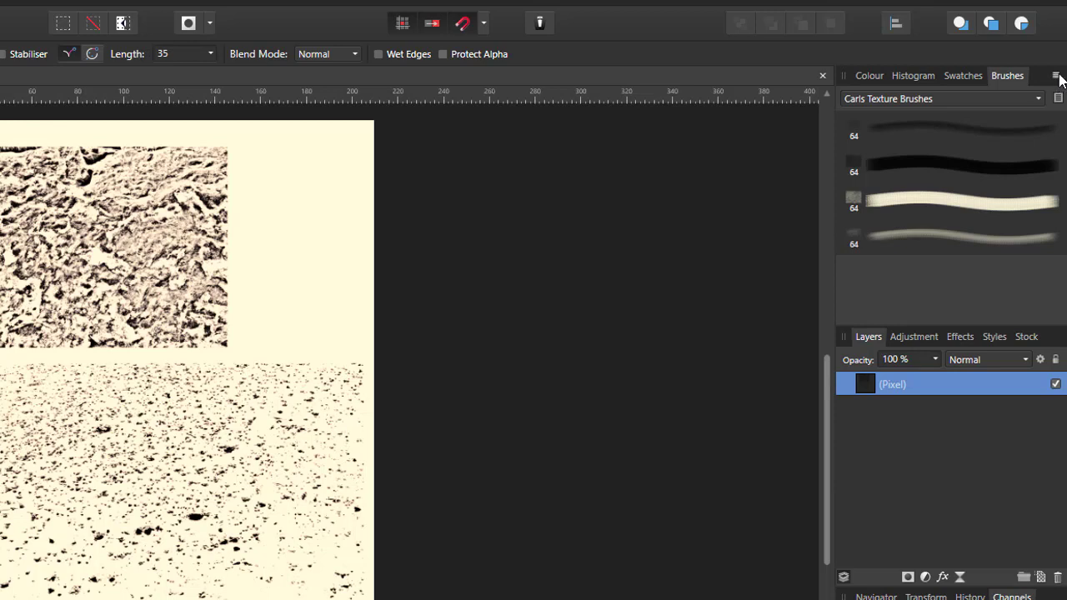
left_click(1056, 76)
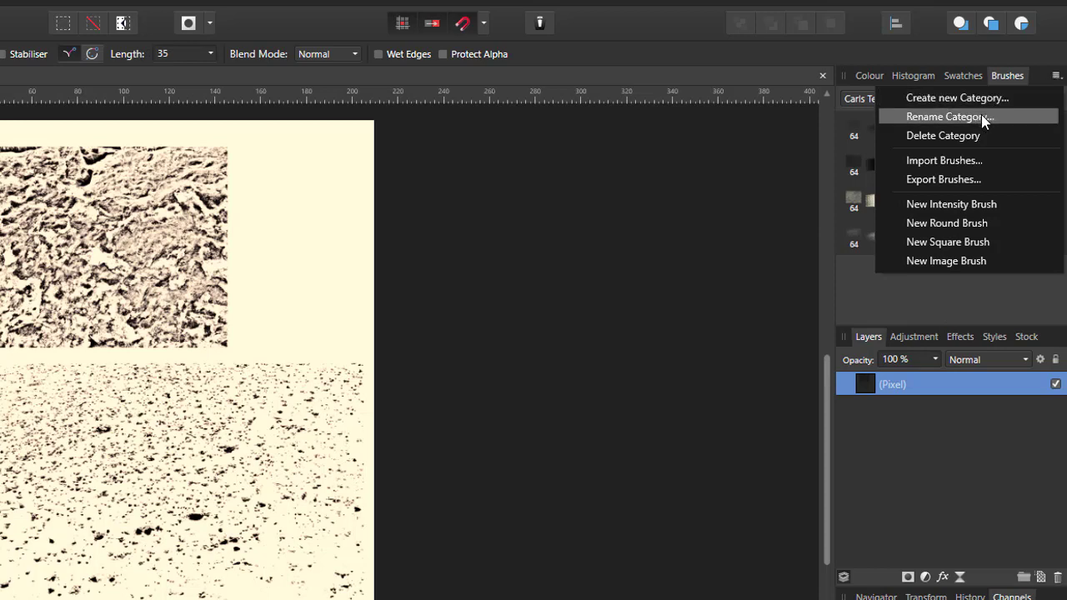
left_click(981, 297)
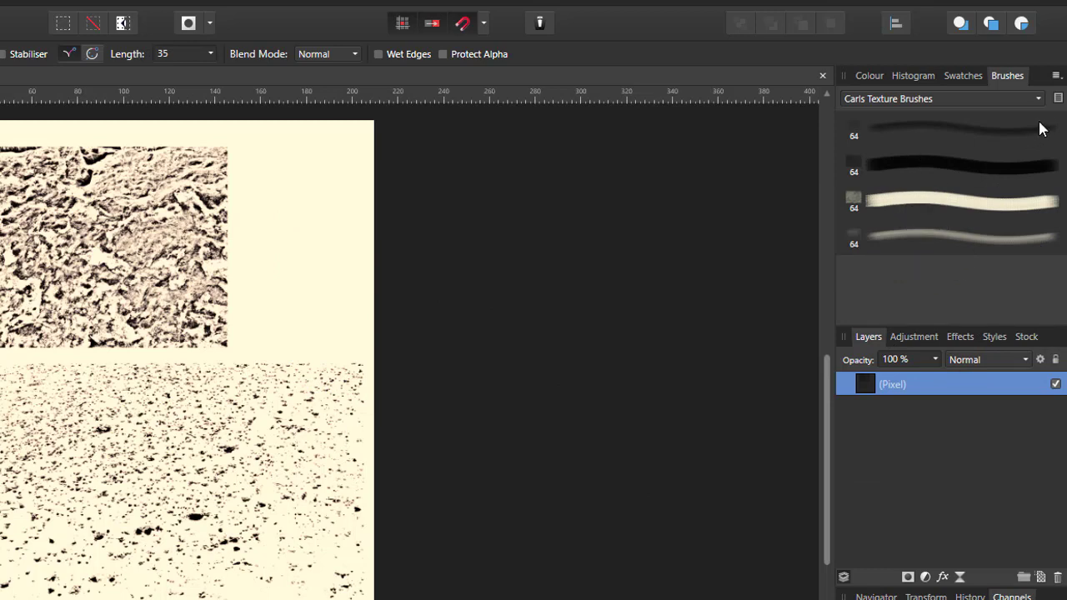
Create a new image brush from pebbles-2-2-12.png in the Carls Texture Brushes category
left_click(1056, 76)
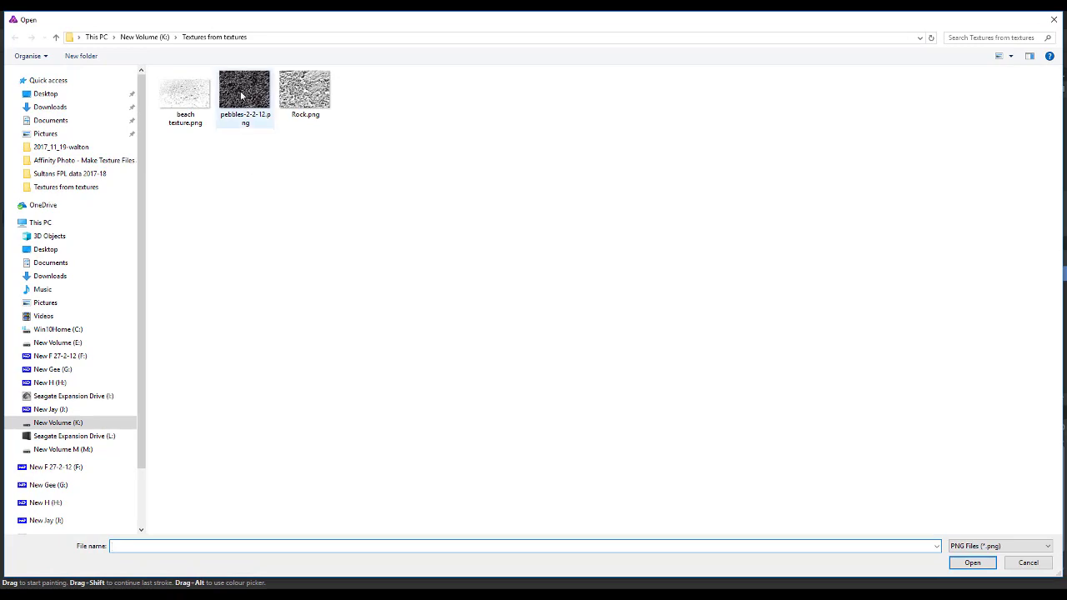
left_click(242, 96)
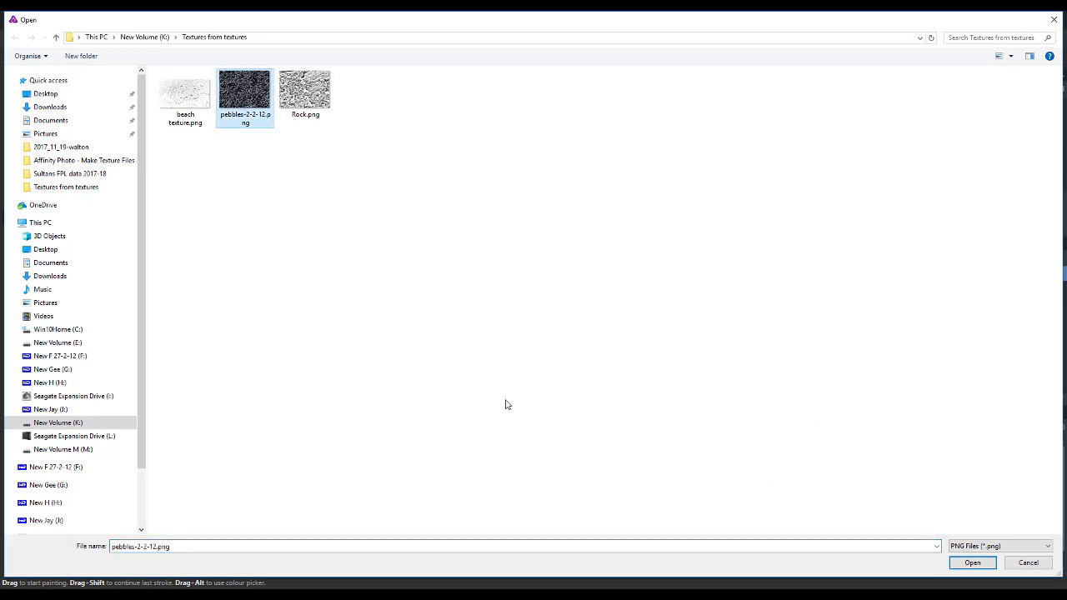
left_click(972, 563)
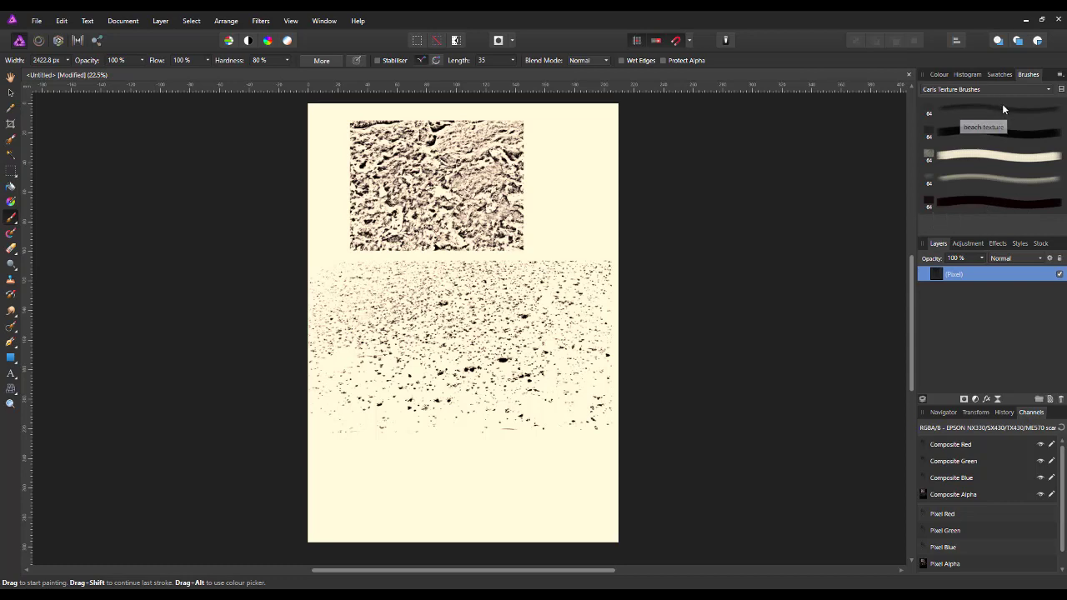
Add a new intensity brush built from pebbles-2-2-12.png to Carls Texture Brushes
left_click(1062, 76)
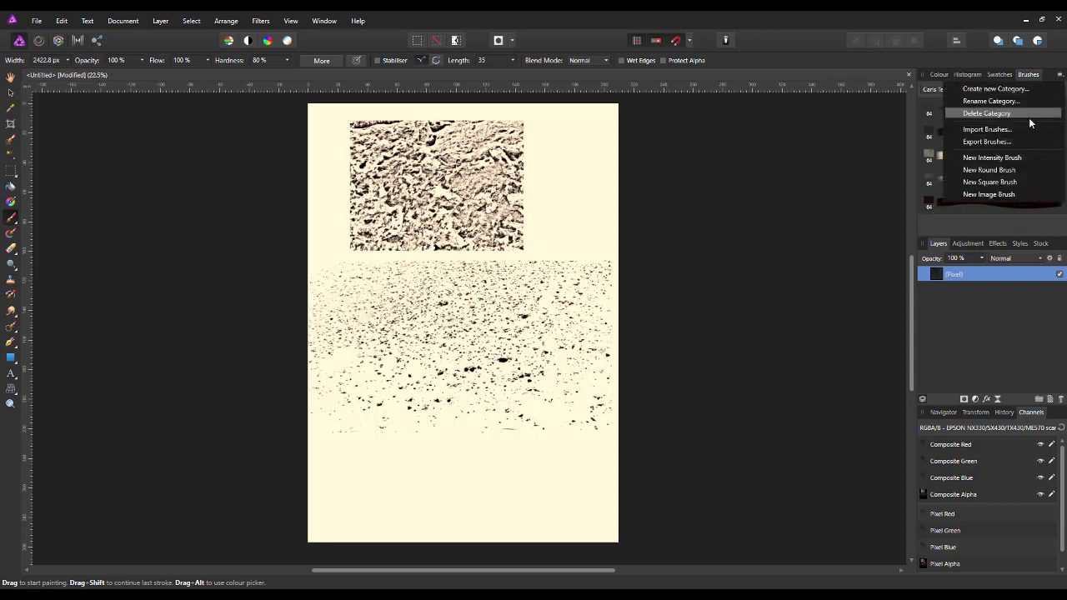
left_click(992, 158)
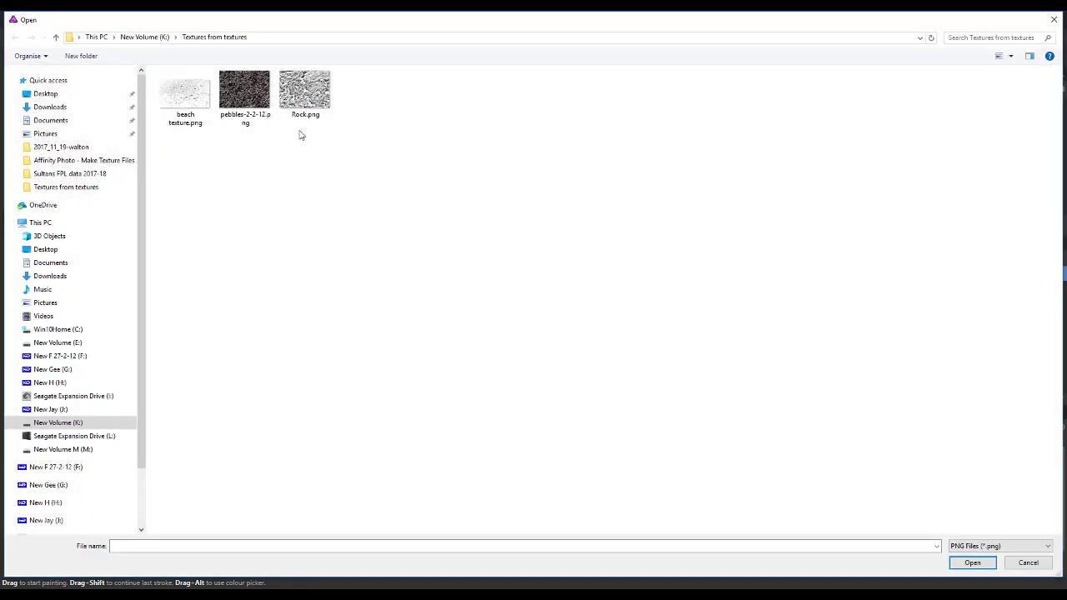
left_click(230, 89)
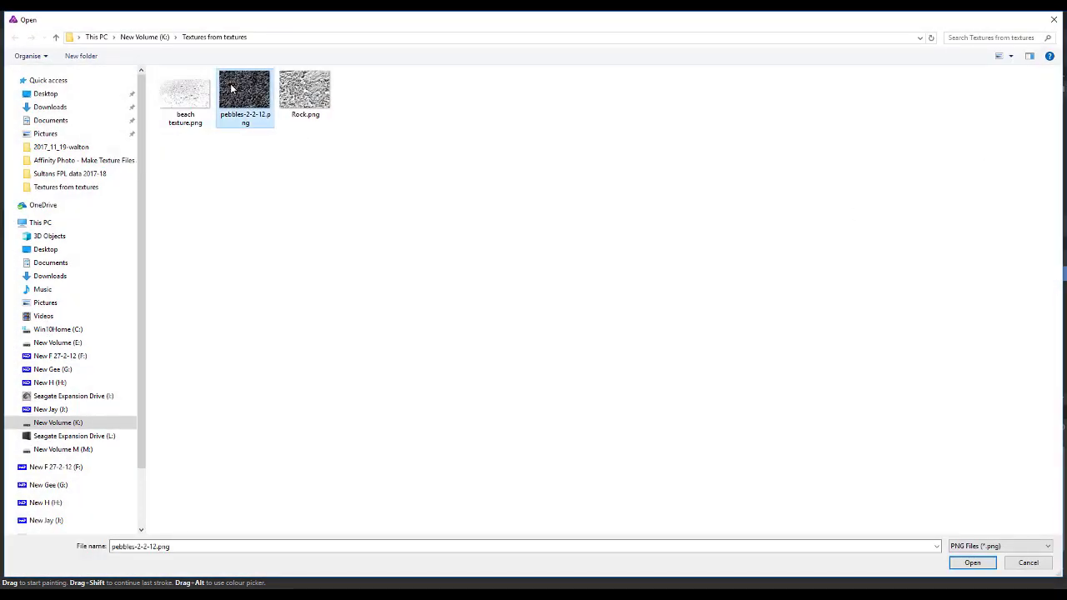
left_click(984, 565)
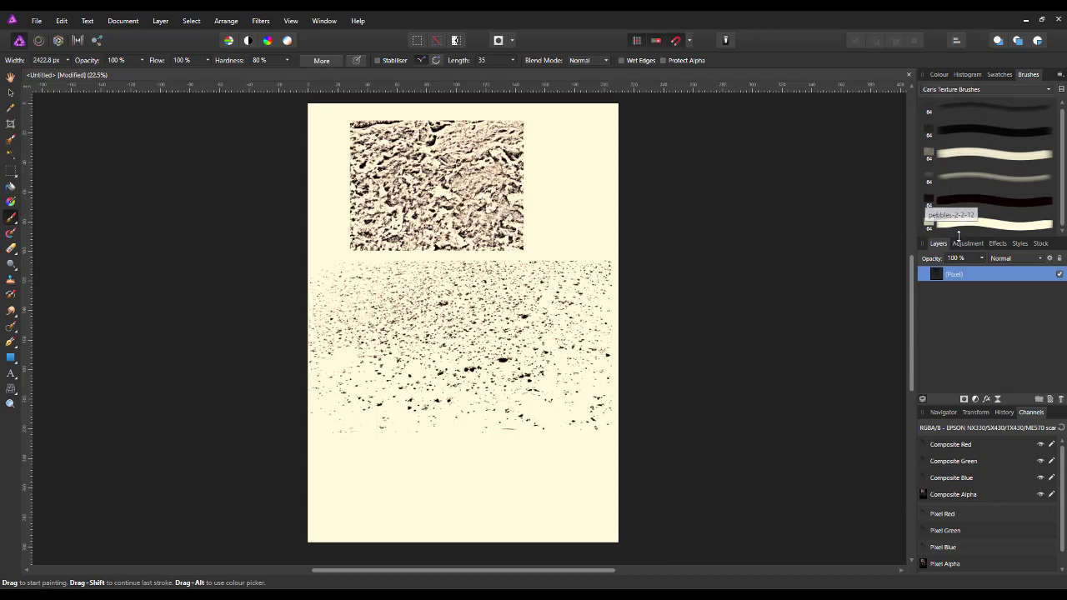
Enlarge the new pebbles brush and stamp a dark pebble patch beside the top texture
left_click(984, 197)
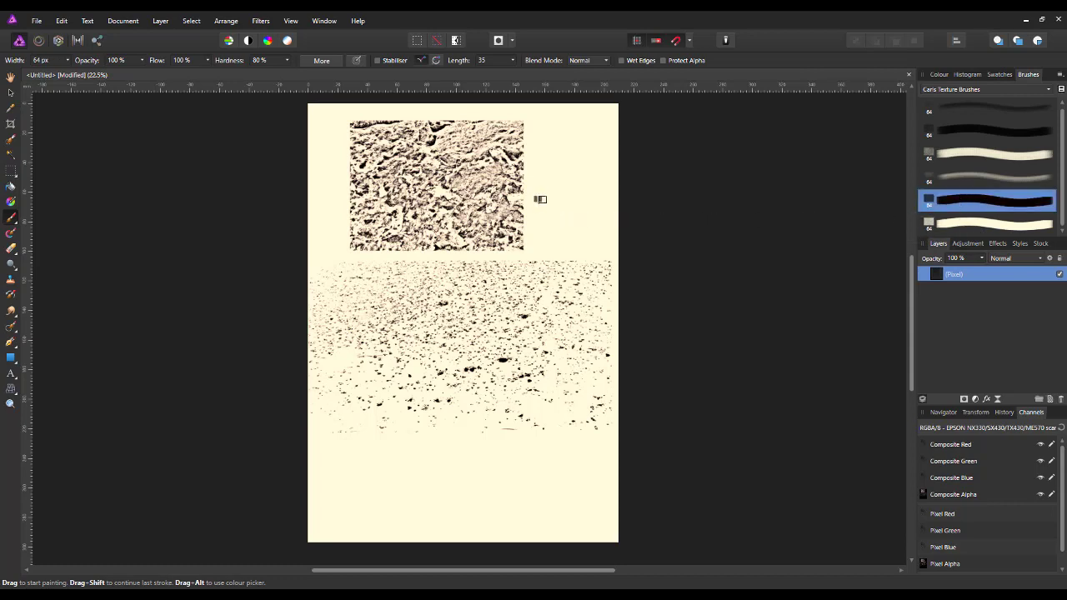
key("bracketright")
key("bracketright")
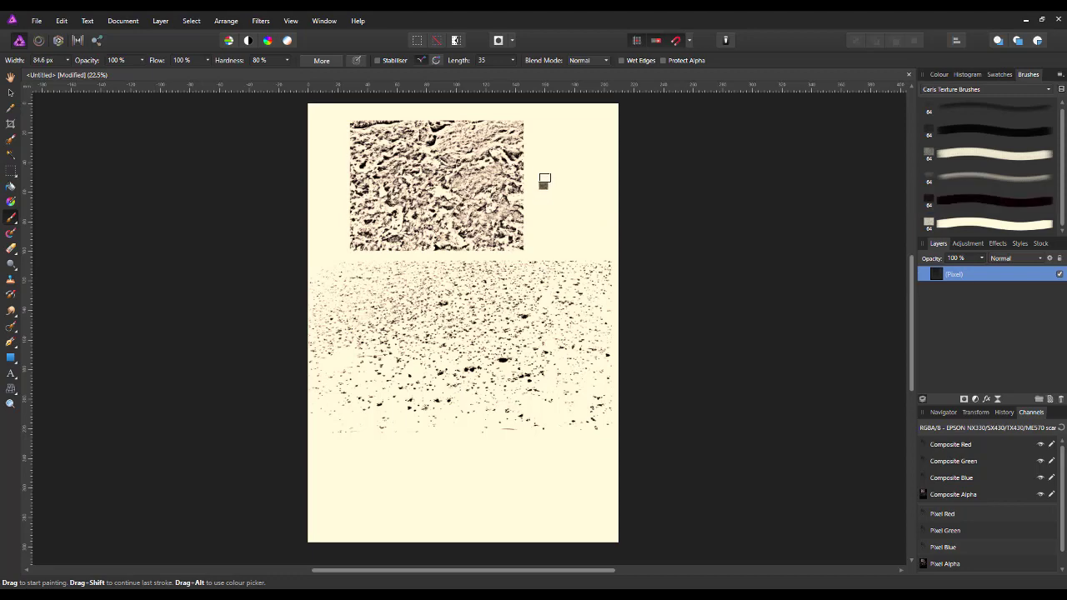
key("bracketright")
key("bracketright")
key("bracketright")
key("bracketright")
key("bracketright")
key("bracketright")
key("bracketright")
key("bracketright")
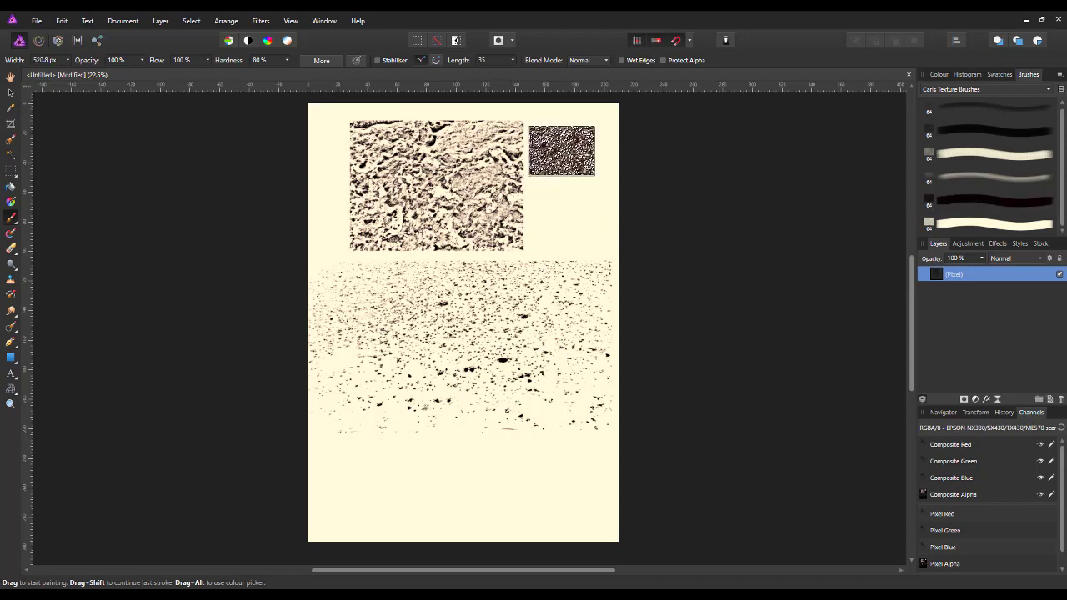
left_click(563, 150)
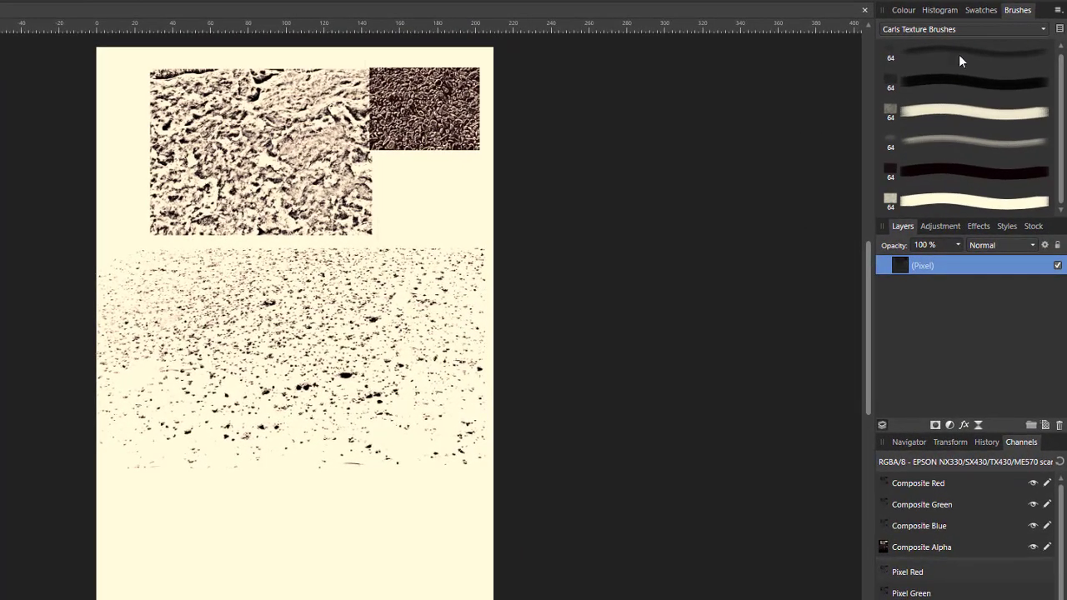
Stamp an orange pebble patch below the first and a light blue one at the left
left_click(904, 10)
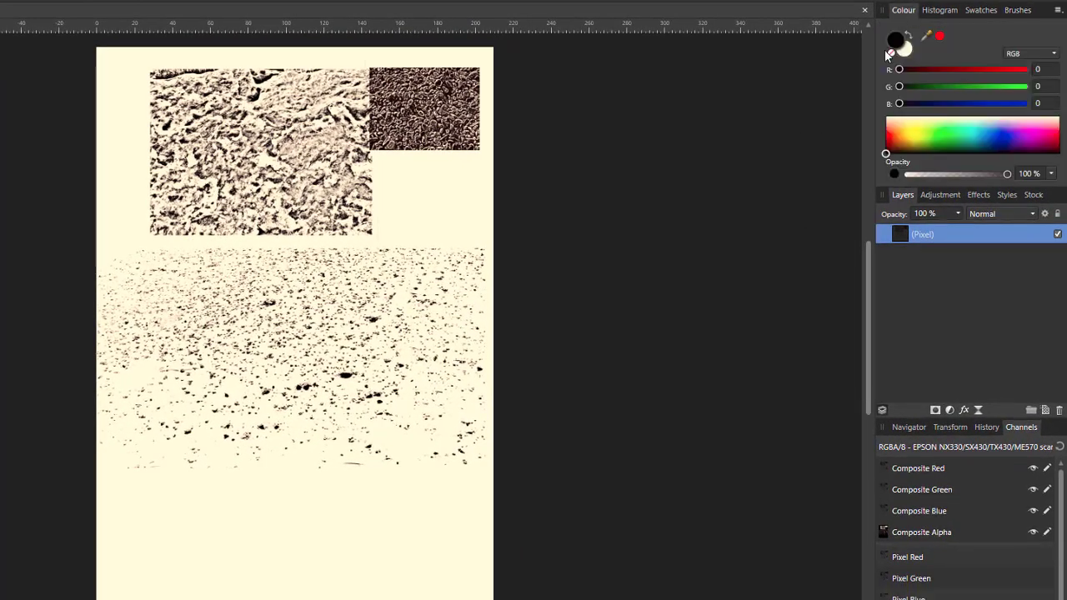
left_click(442, 122)
left_click(899, 132)
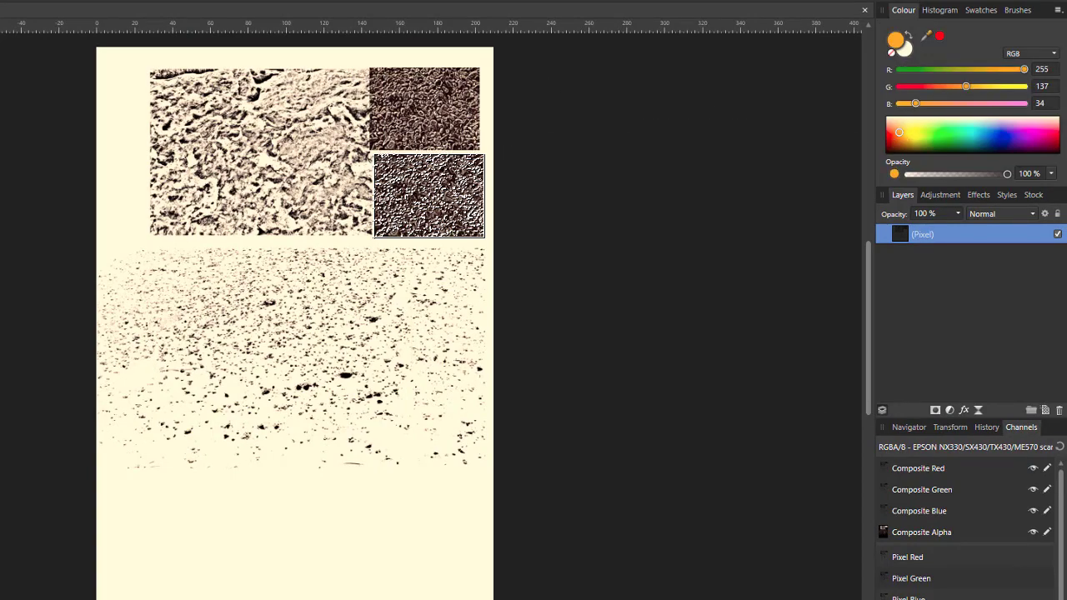
left_click(428, 196)
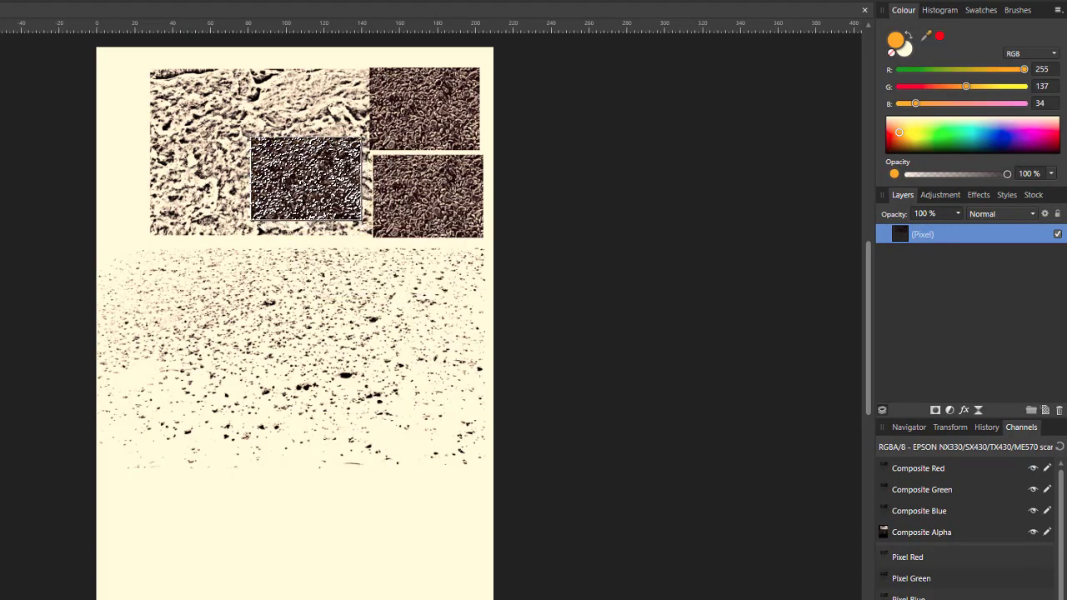
left_click(989, 126)
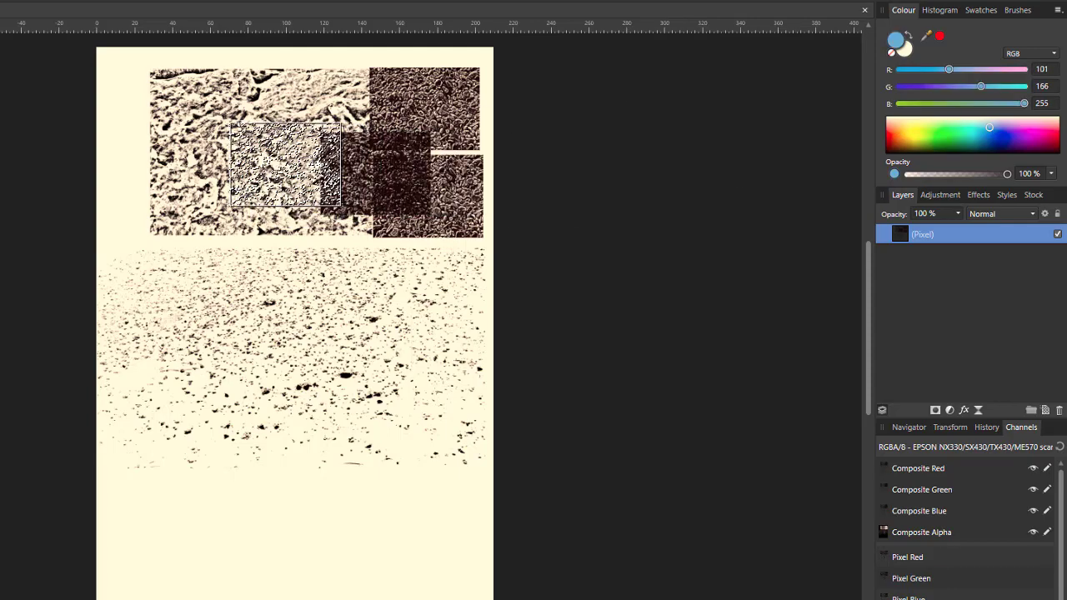
left_click(185, 169)
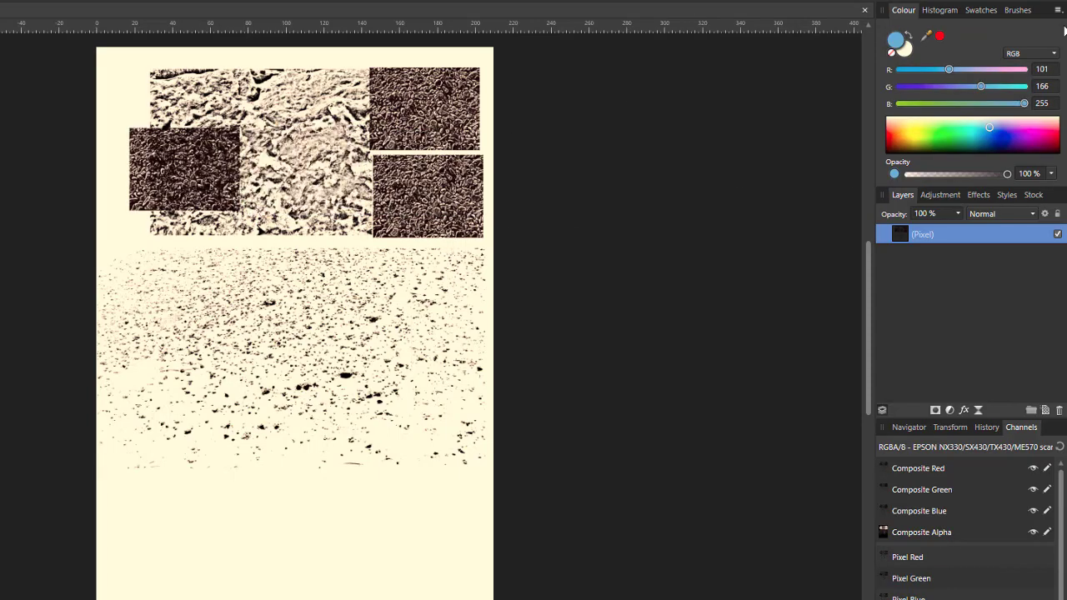
left_click(1018, 10)
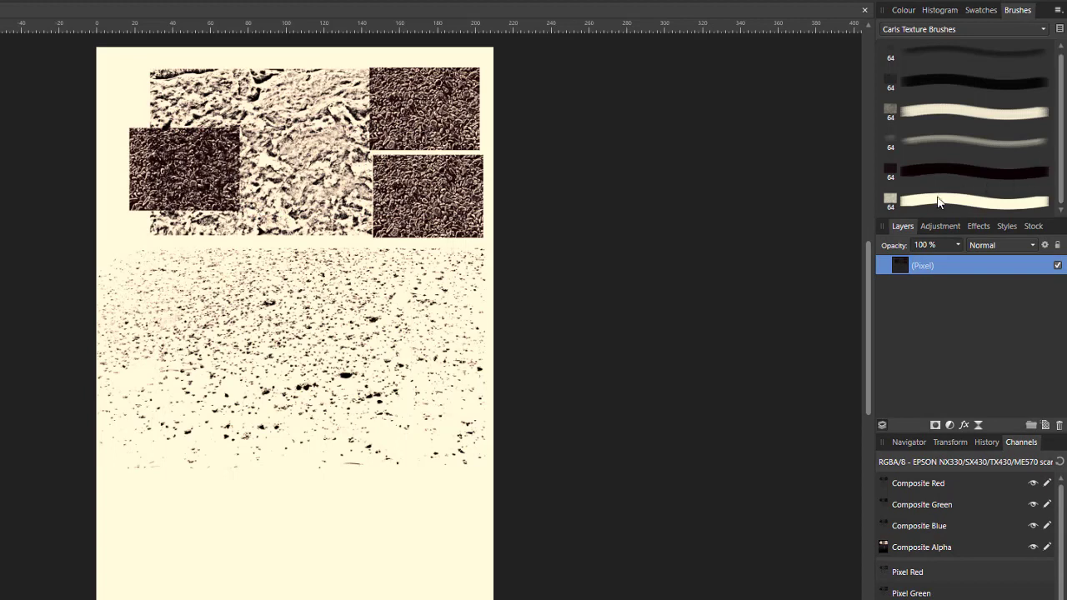
With the enlarged second pebbles brush, paint a blue patch lower left and an orange patch mid-page
left_click(931, 204)
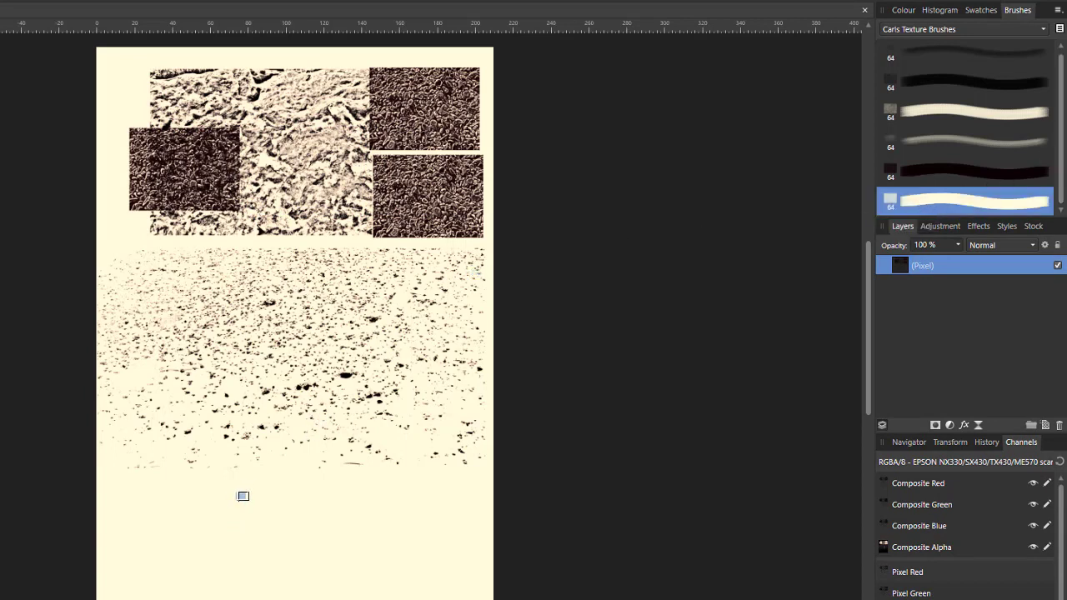
key("bracketright")
key("bracketright")
key("bracketright")
key("bracketright")
key("bracketright")
key("bracketright")
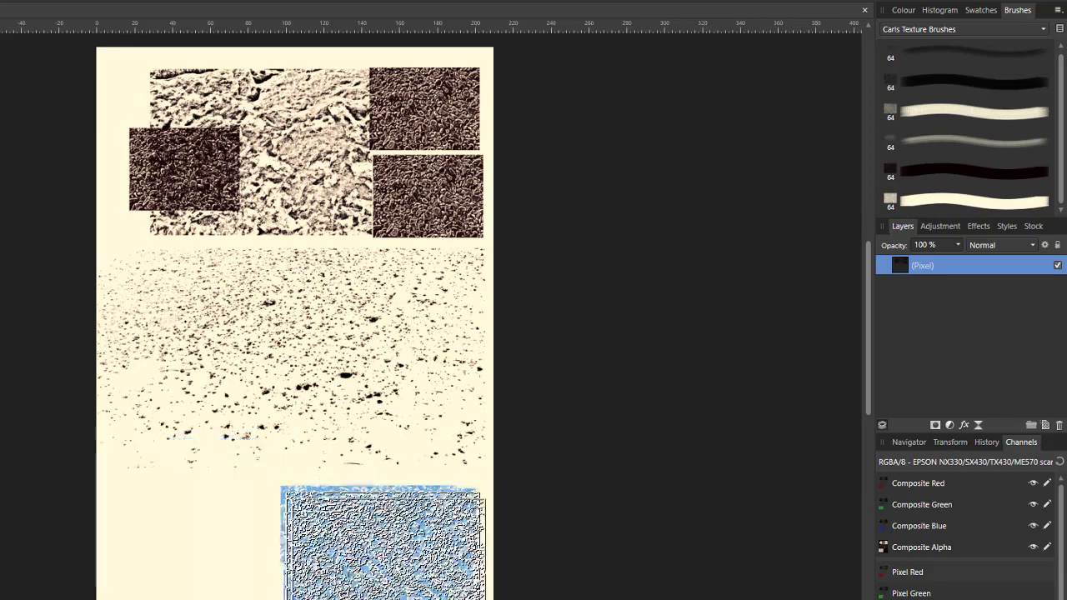
mouse_move(387, 551)
left_mouse_down()
mouse_move(228, 521)
mouse_move(214, 507)
left_mouse_up()
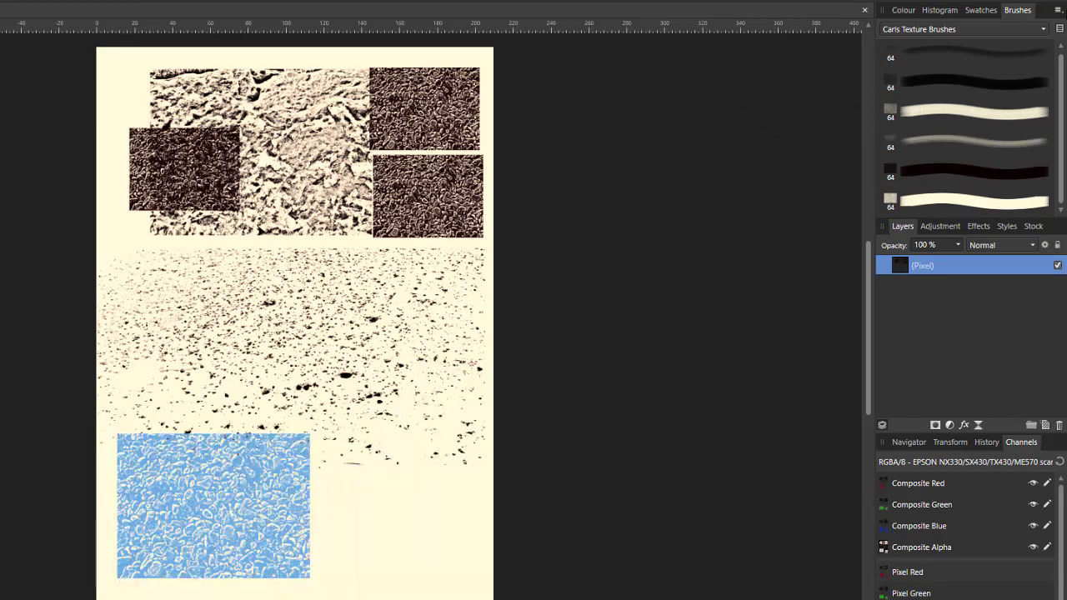
left_click(905, 12)
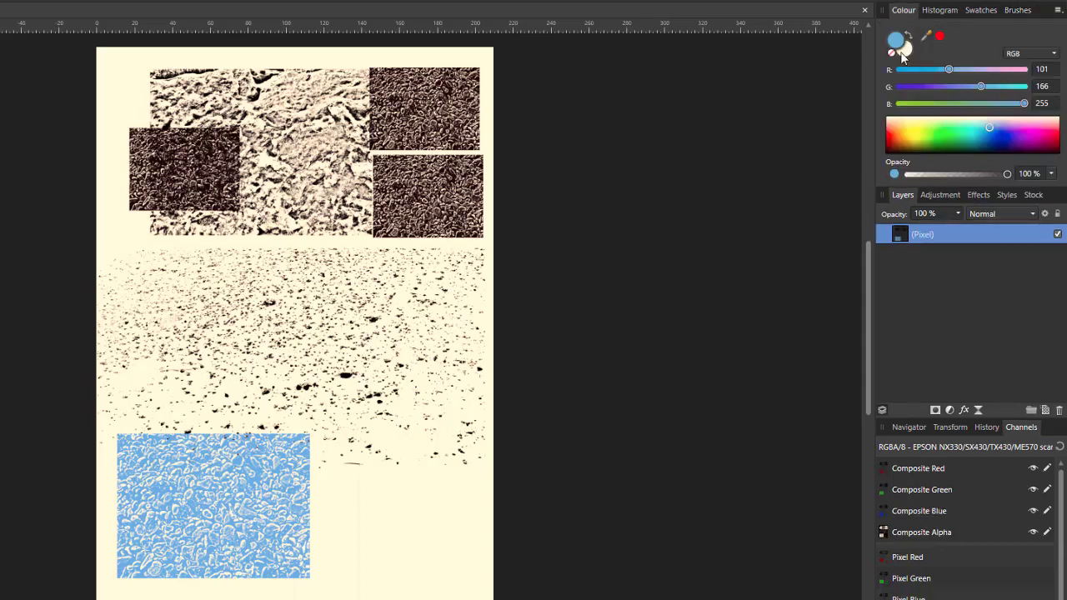
left_click(893, 132)
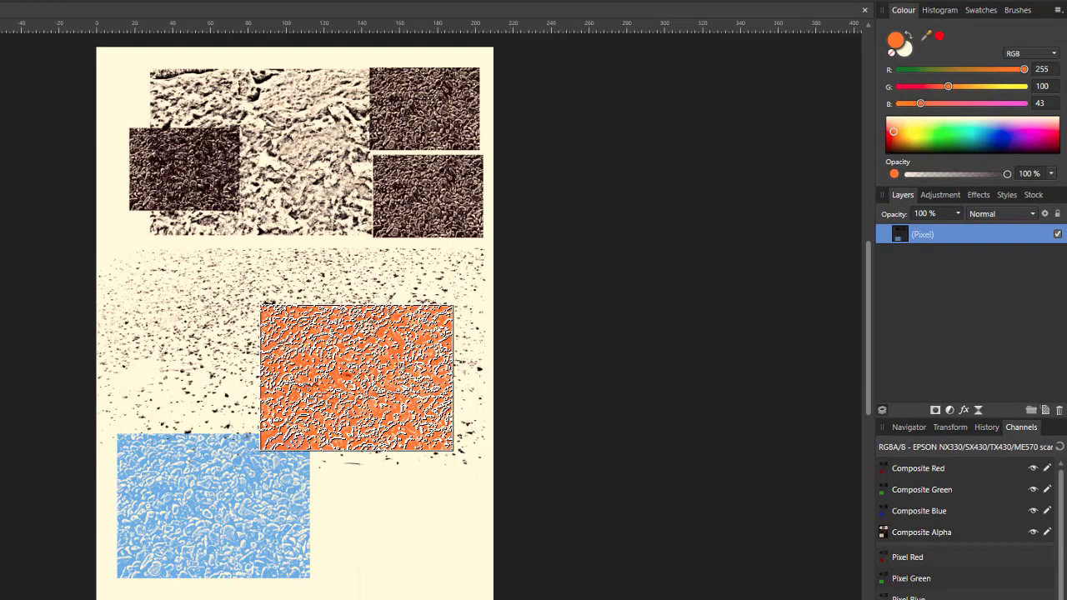
left_click(373, 340)
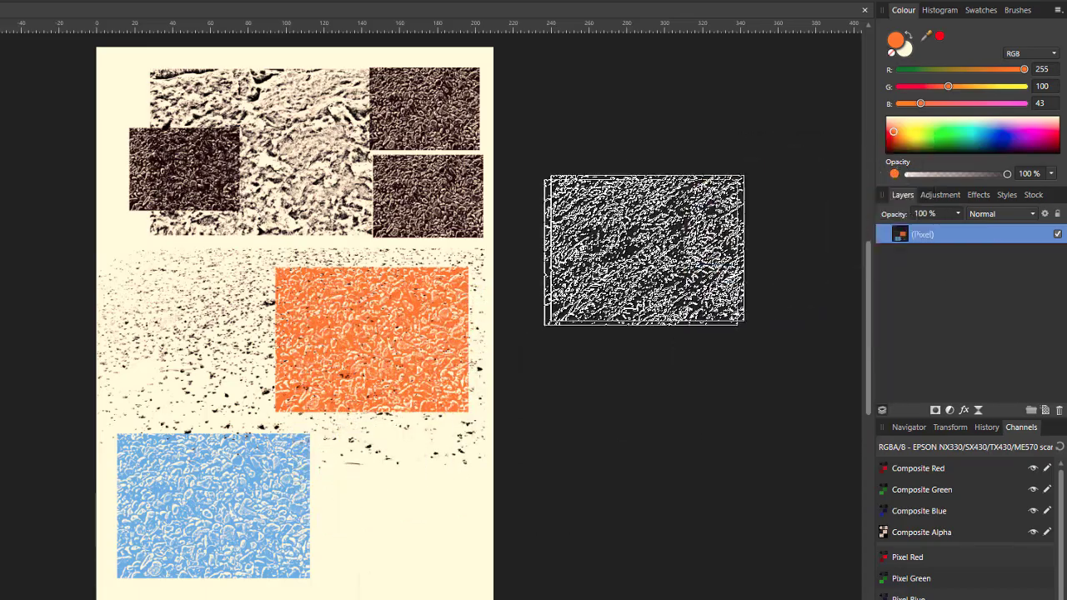
Using the beach texture 2 brush, scatter orange speckles near the lower middle and across the upper page
left_click_drag(659, 246, 1016, 42)
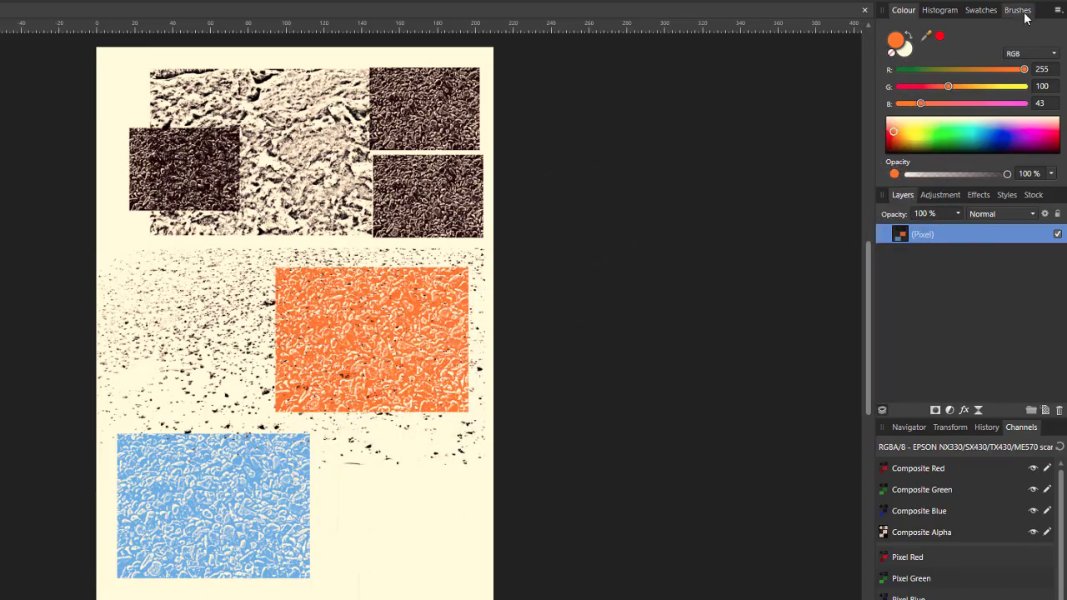
left_click(1021, 11)
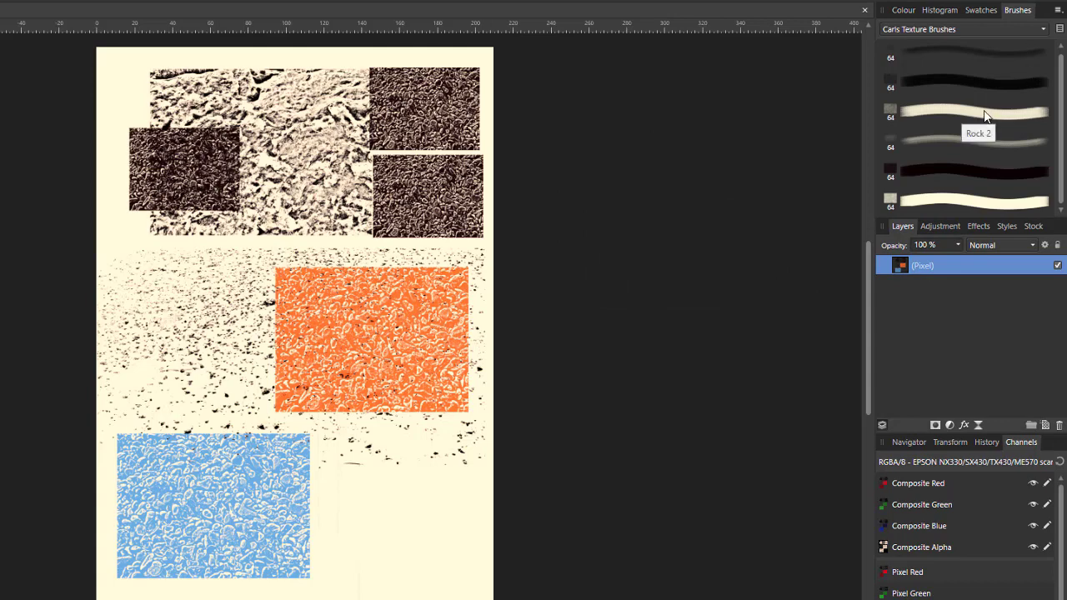
left_click(954, 143)
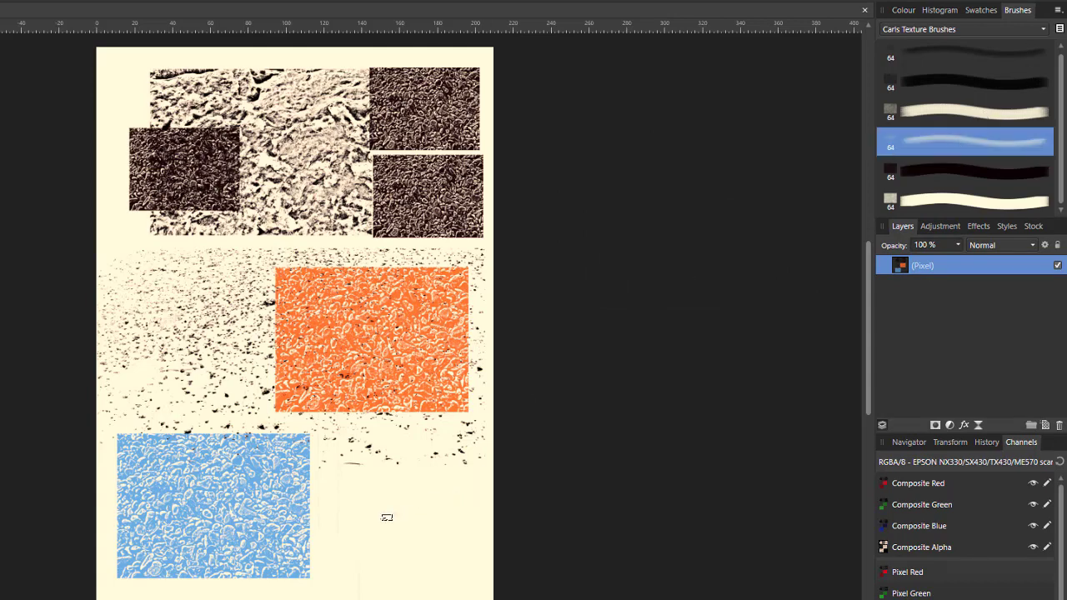
mouse_move(380, 532)
left_mouse_down()
mouse_move(350, 450)
mouse_move(307, 425)
left_mouse_up()
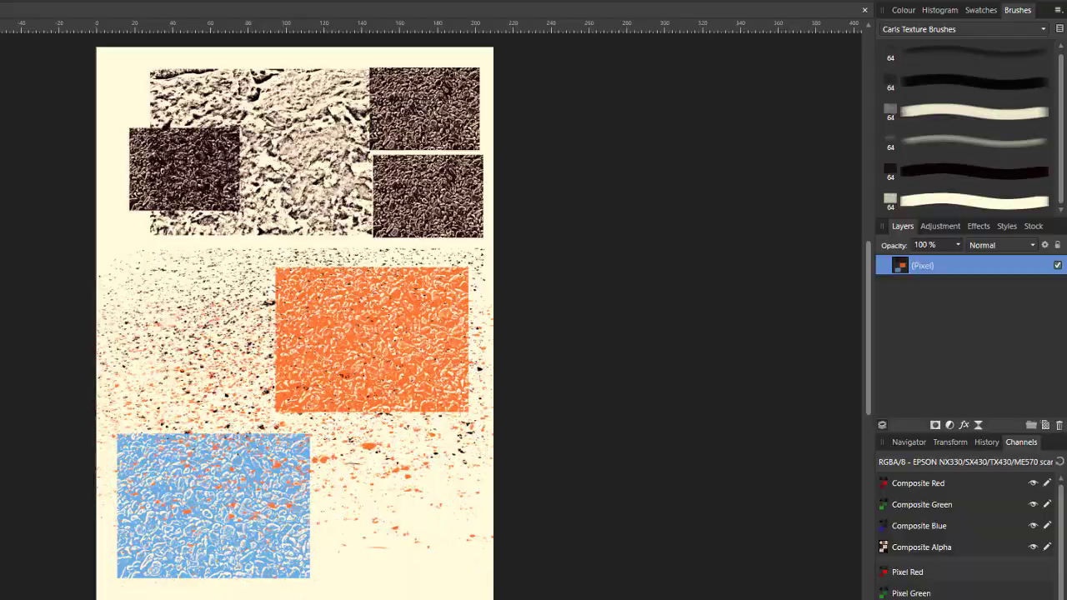
mouse_move(317, 150)
left_mouse_down()
mouse_move(516, 163)
mouse_move(751, 150)
left_mouse_up()
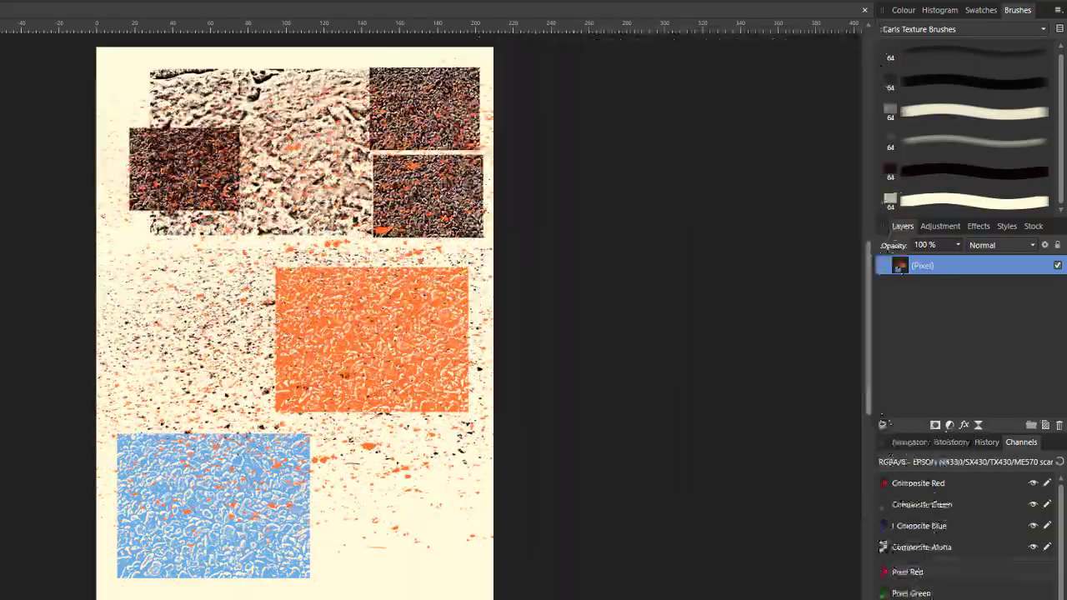